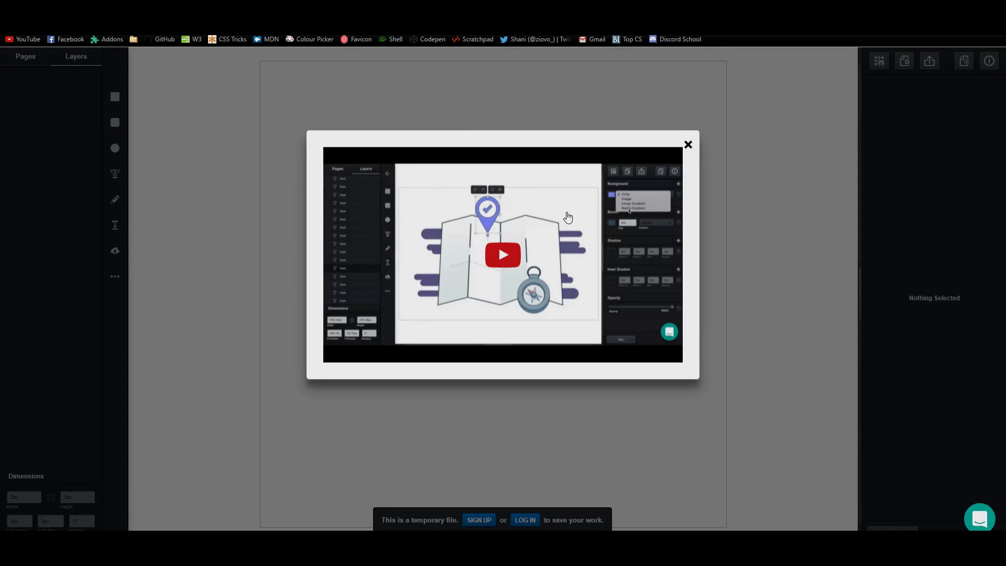
Dismiss the welcome video and check the document's Pages and Layers lists
left_click(689, 146)
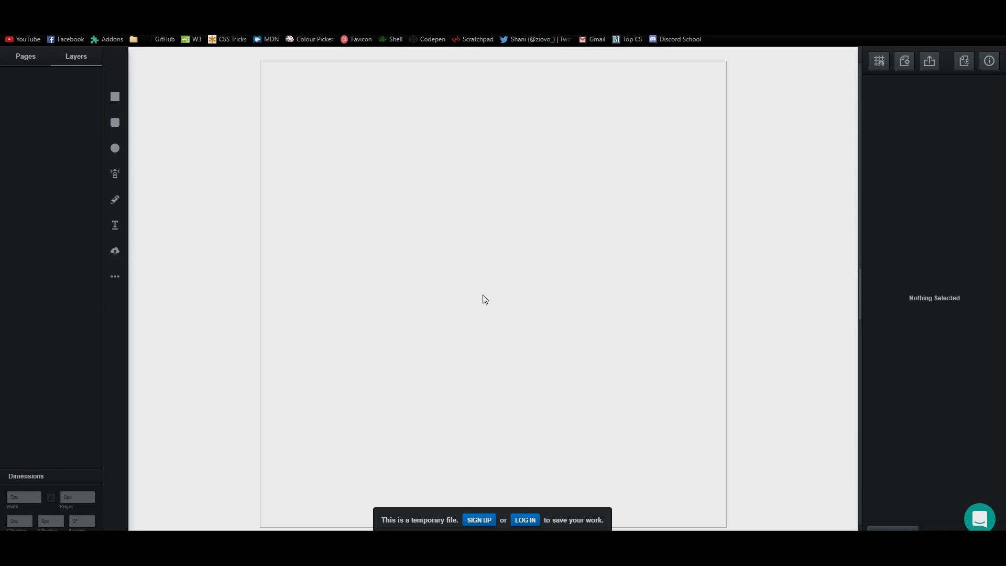
left_click(22, 65)
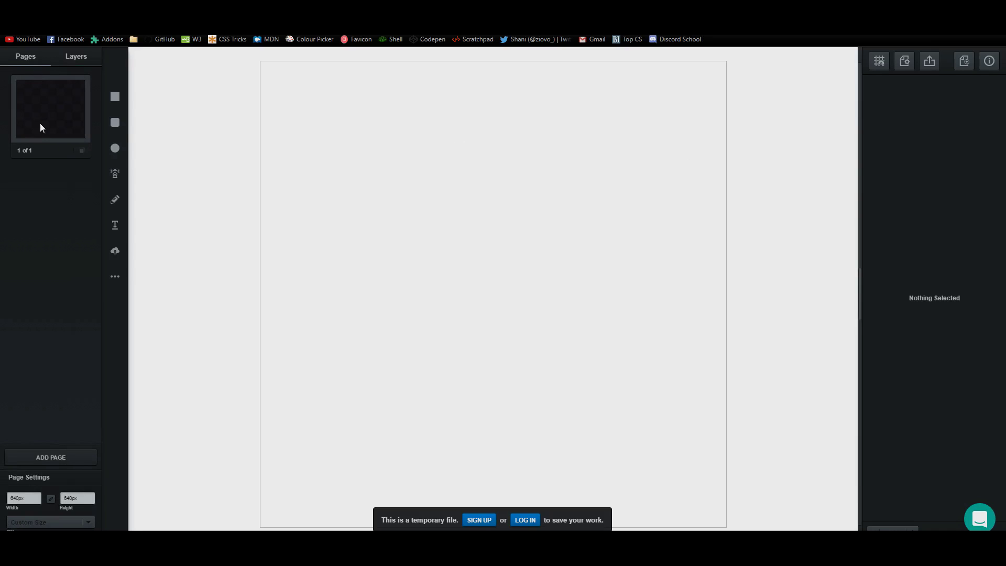
left_click(72, 62)
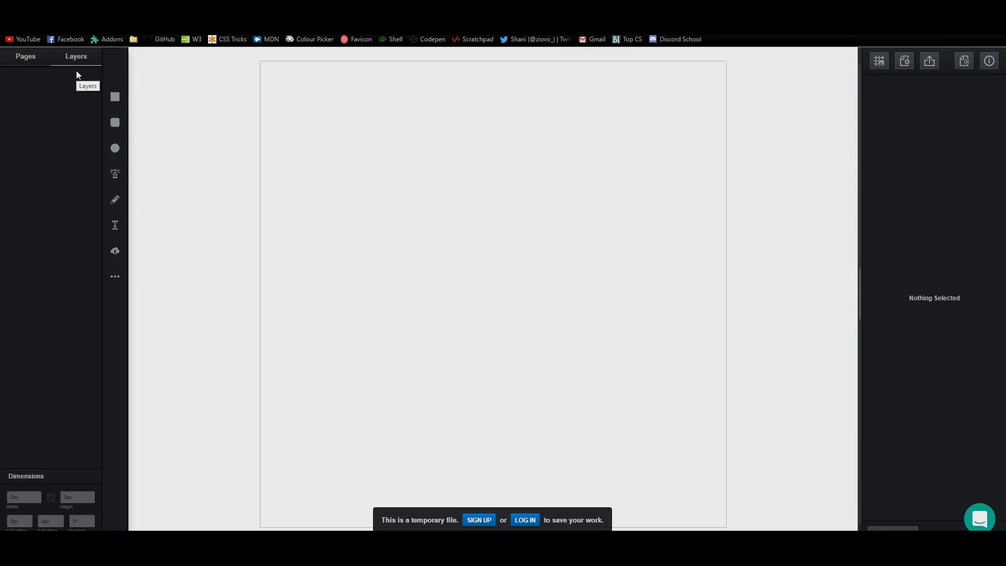
Draw a rectangle near the page's top left and fill it pink
left_click(114, 101)
left_click_drag(339, 109, 439, 242)
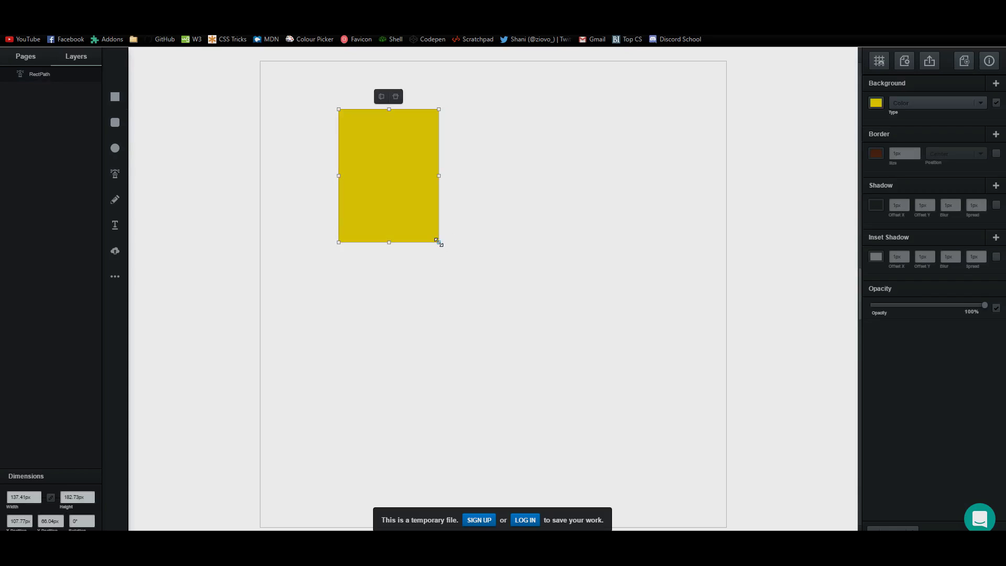
left_click(903, 105)
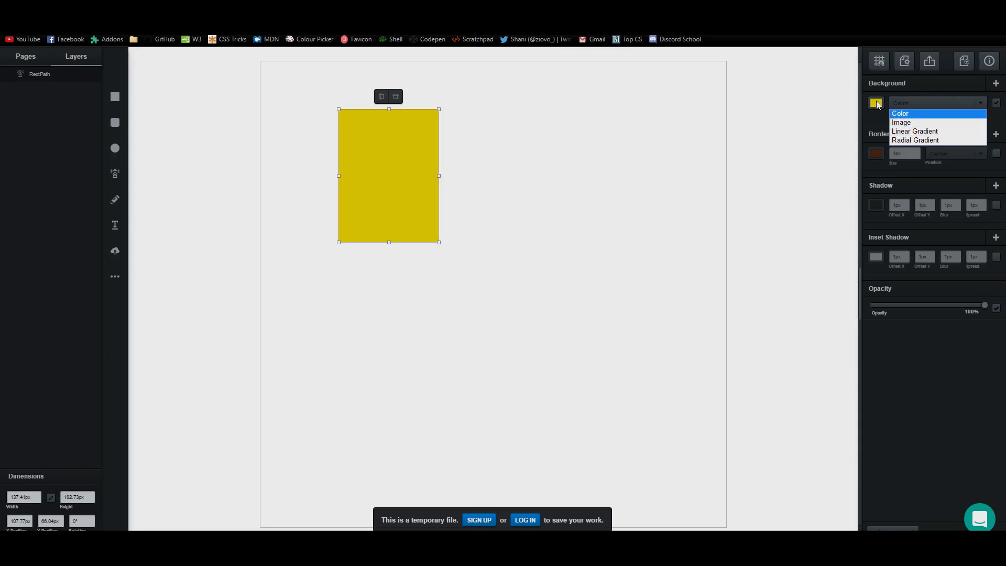
left_click(878, 103)
left_click_drag(863, 85, 867, 143)
left_click(825, 70)
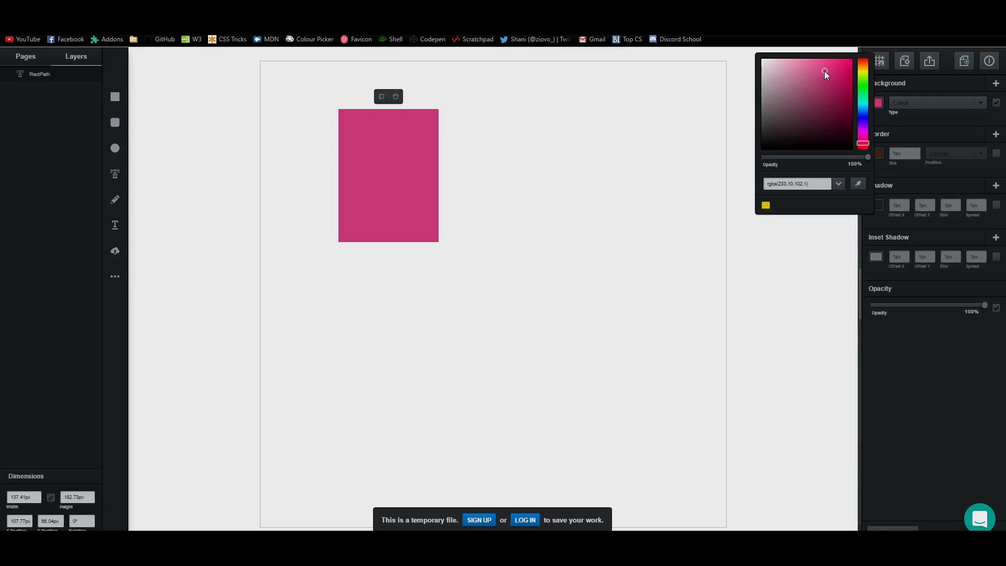
left_click(931, 137)
Give the rectangle a black border and raise its size to 5px
left_click(876, 153)
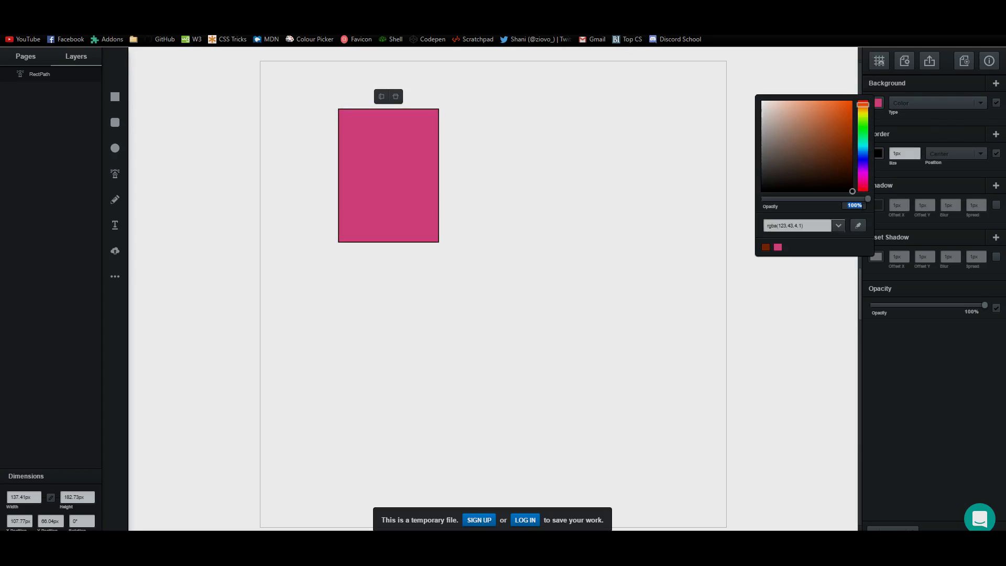
double_click(909, 153)
left_click(918, 150)
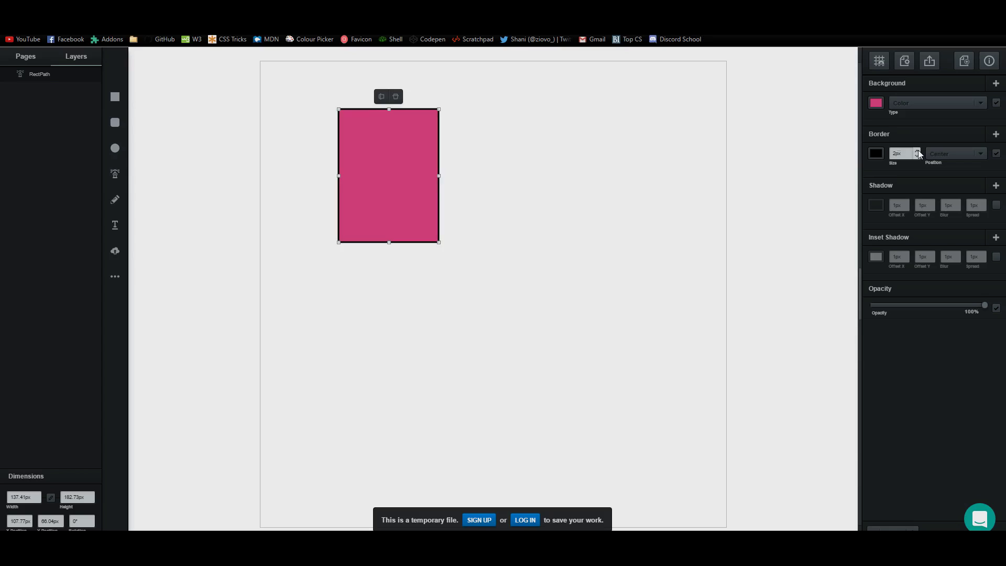
left_click(918, 151)
left_click(918, 150)
left_click(918, 151)
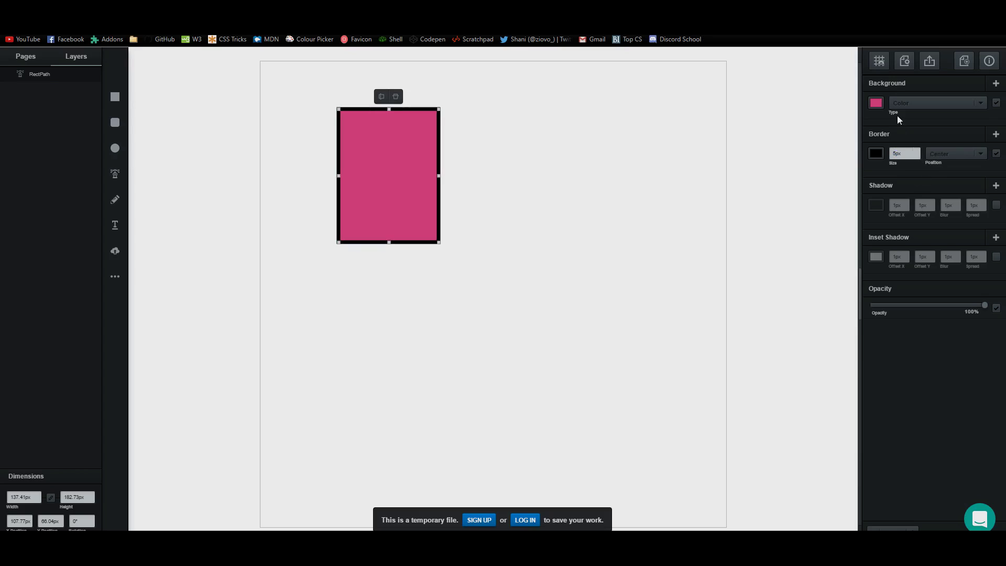
Add a dark shadow with 10px blur and 10px spread, keeping opacity at 100%
left_click(876, 205)
left_click_drag(851, 240, 857, 241)
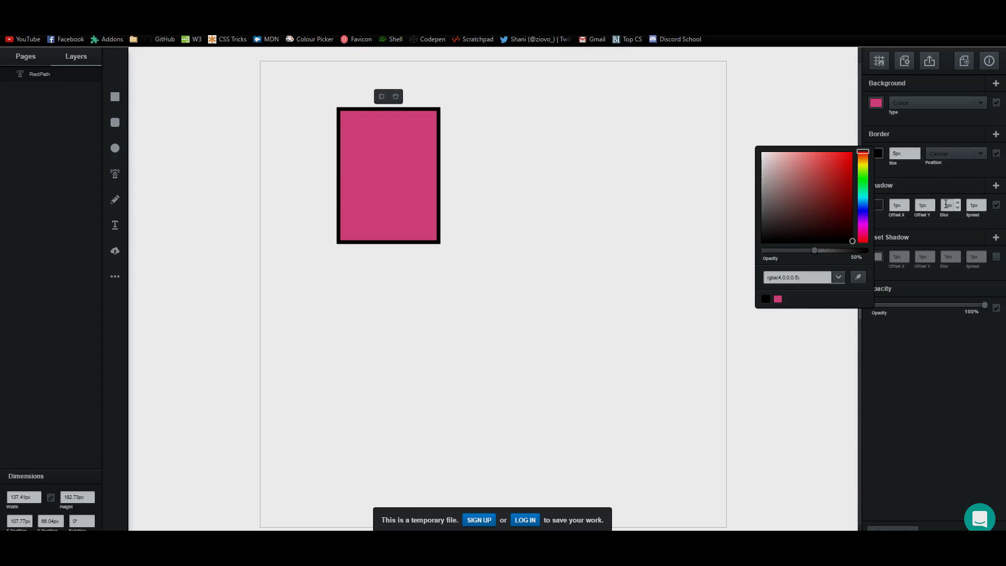
double_click(945, 204)
type("10")
key("Tab")
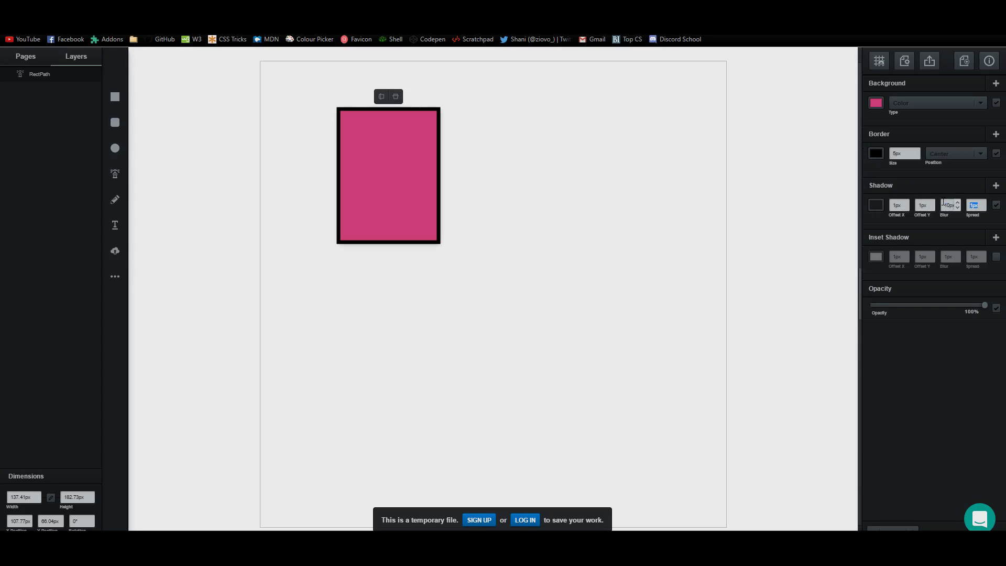
type("10")
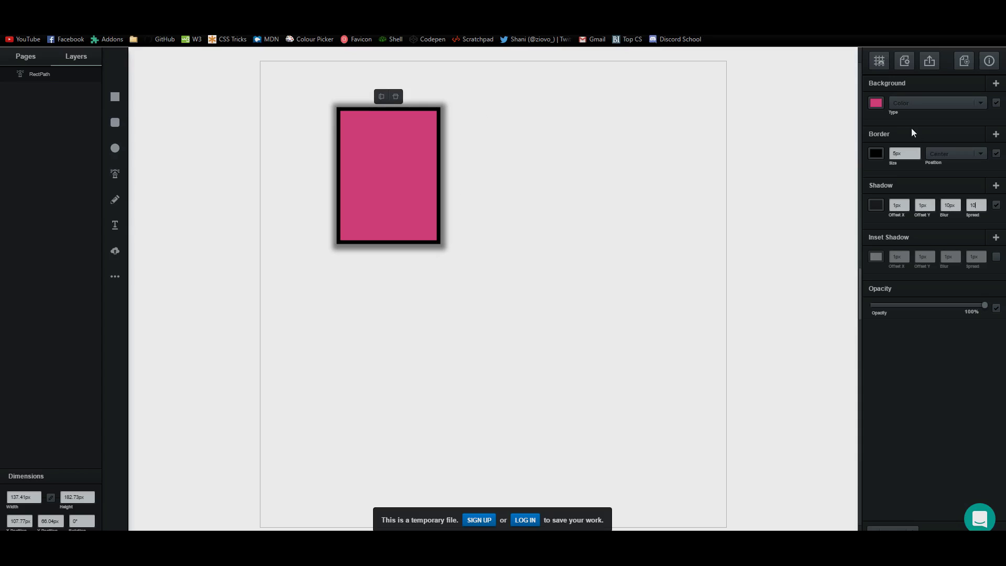
mouse_move(983, 307)
left_mouse_down()
mouse_move(913, 307)
mouse_move(986, 307)
left_mouse_up()
Turn on the canvas grid and try inches and points before returning units to pixels
left_click(881, 62)
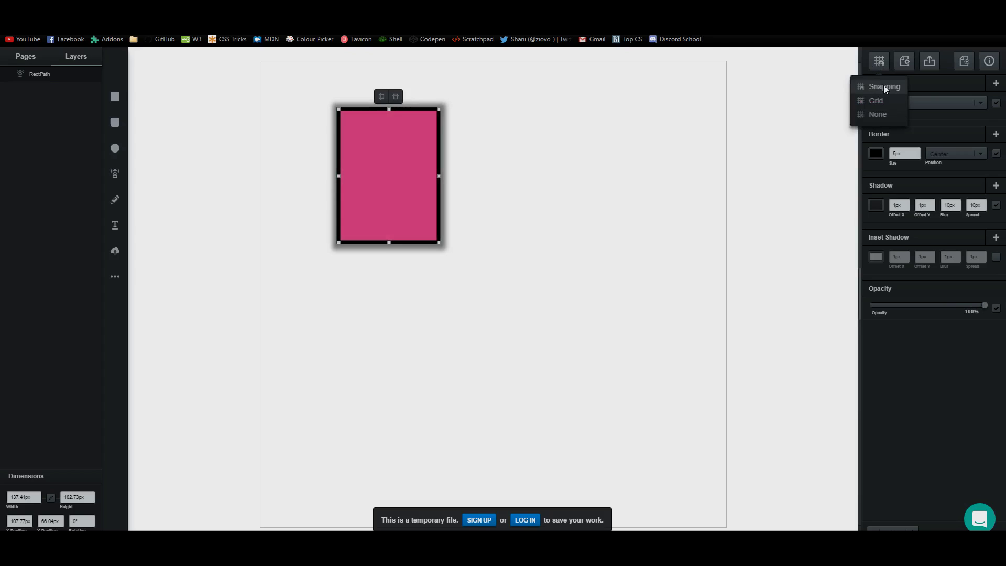
left_click(889, 99)
left_click(910, 62)
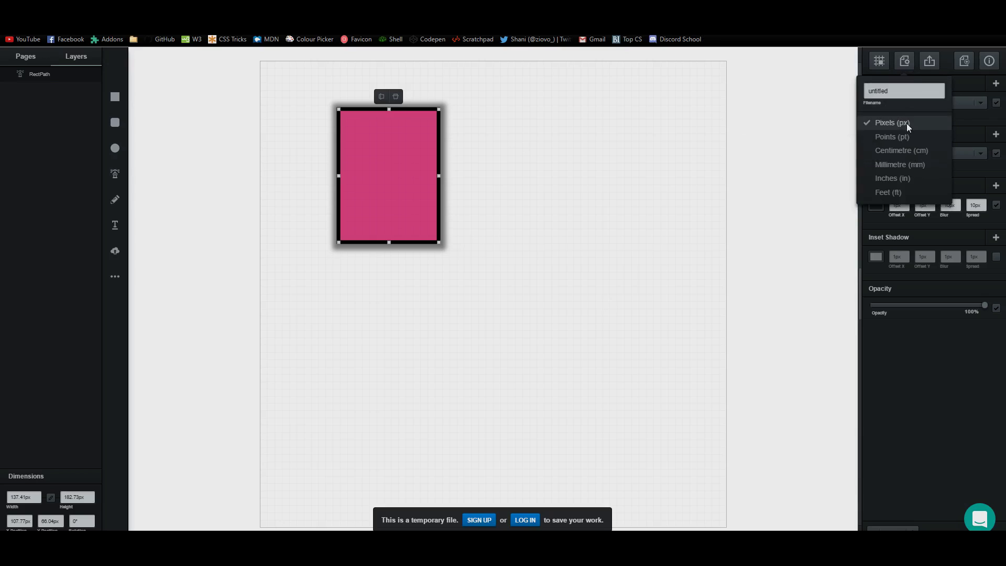
left_click(907, 177)
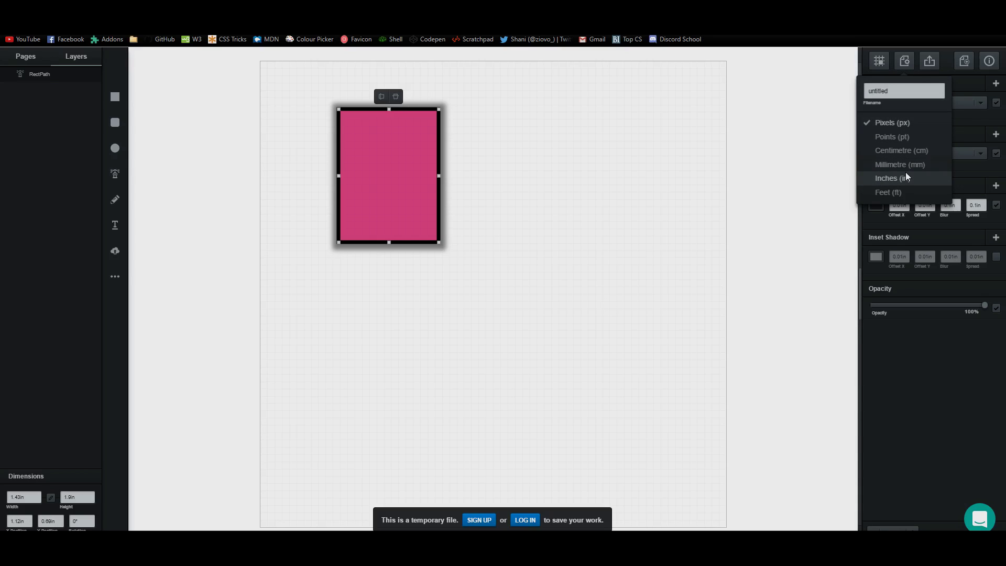
left_click(911, 136)
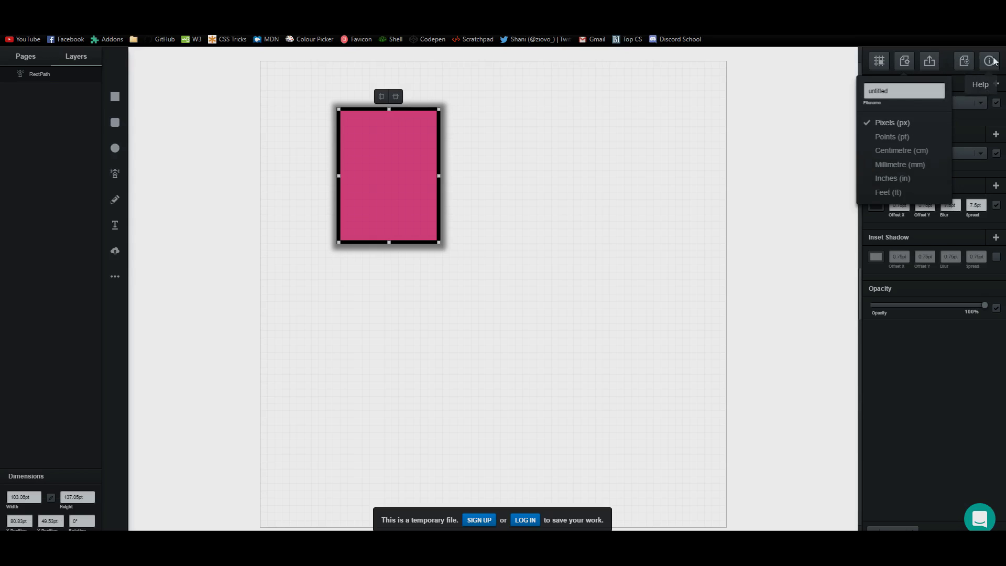
left_click(917, 404)
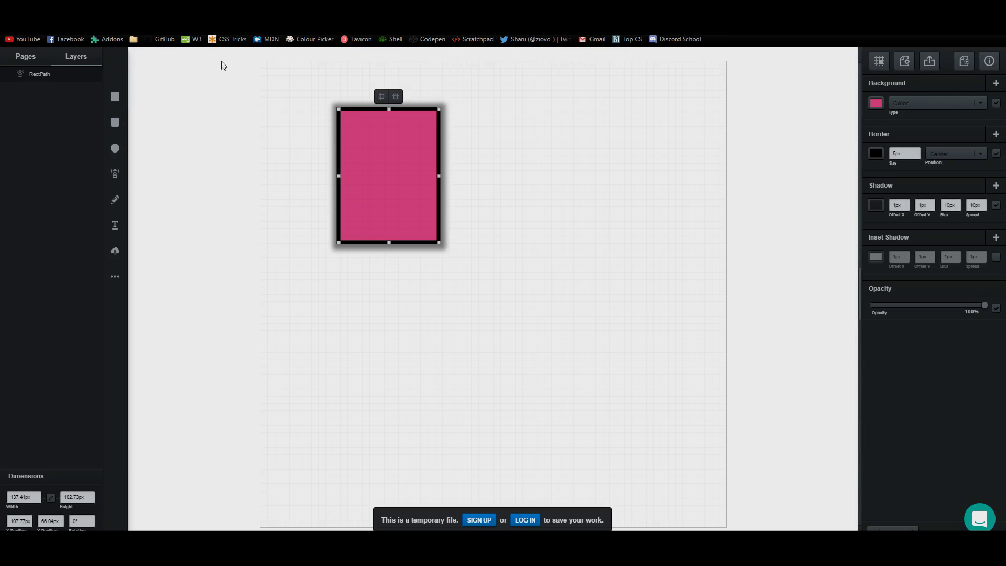
Draw a pink rounded square right of the rectangle and an 80 × 80 px circle below it
left_click(115, 122)
left_click_drag(464, 126, 588, 258)
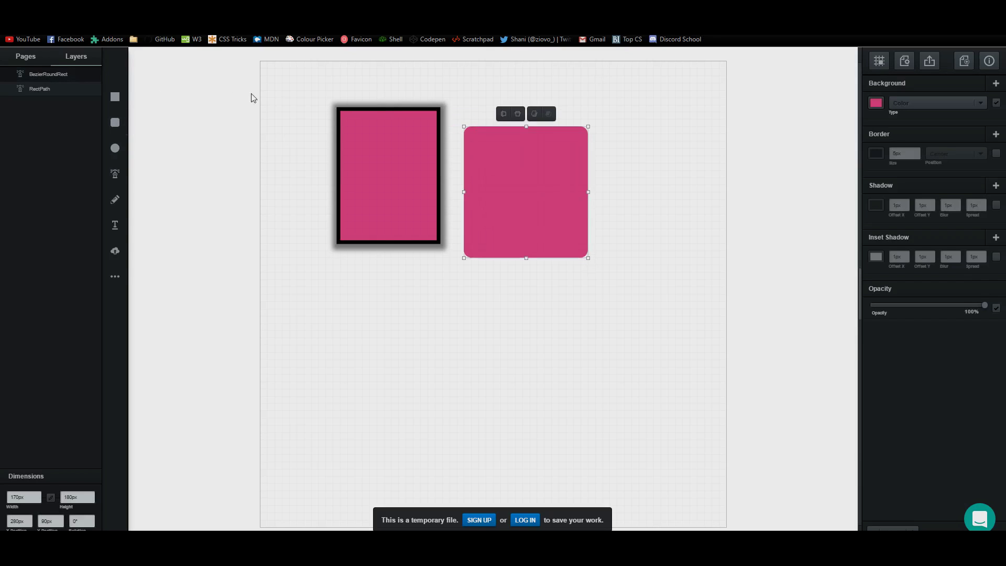
left_click(114, 148)
mouse_move(370, 280)
left_mouse_down()
mouse_move(421, 301)
mouse_move(473, 381)
mouse_move(555, 439)
mouse_move(423, 344)
mouse_move(474, 328)
mouse_move(452, 346)
mouse_move(421, 335)
left_mouse_up()
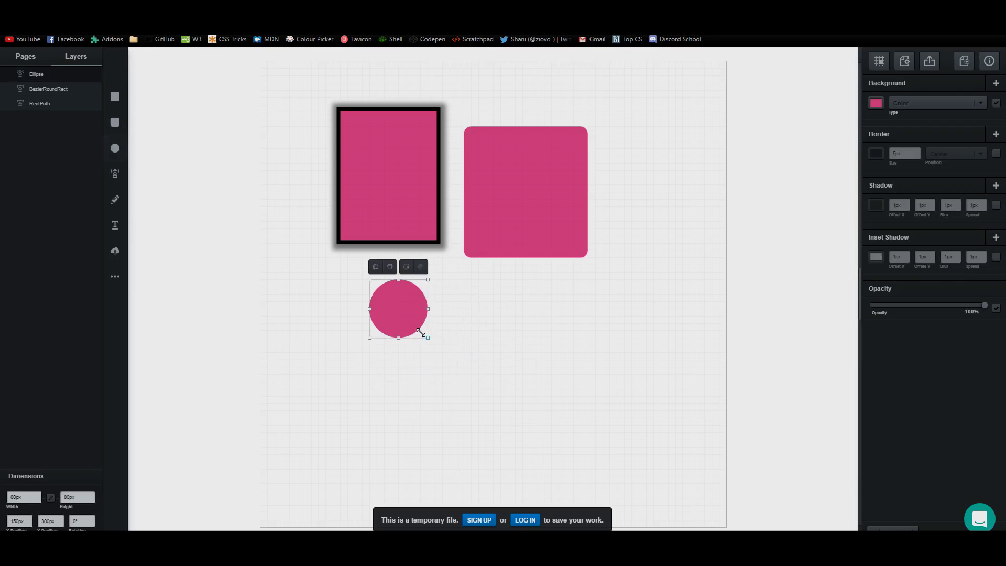
left_click(118, 177)
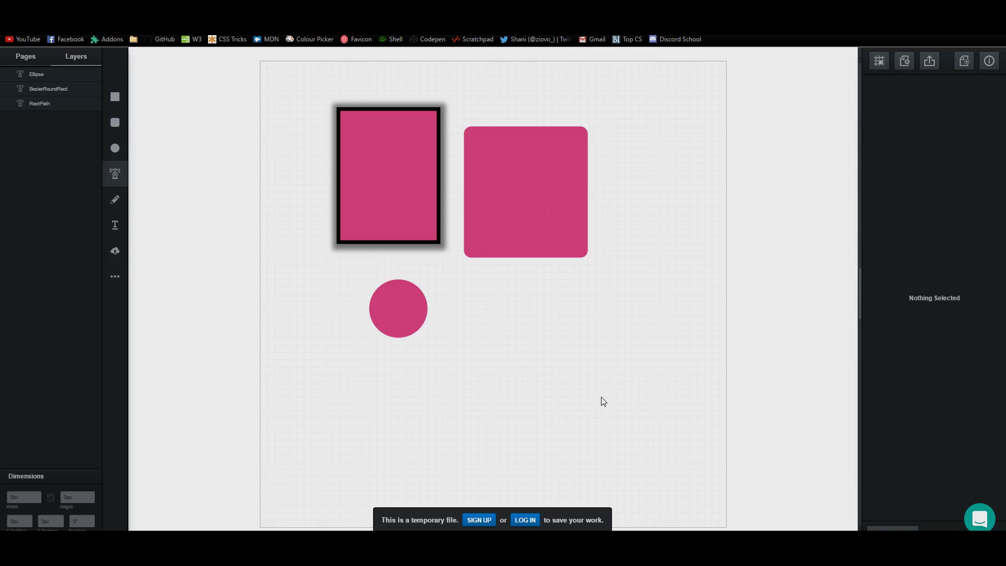
Sketch a black freehand heart to the lower right of the pink circle
left_click(116, 208)
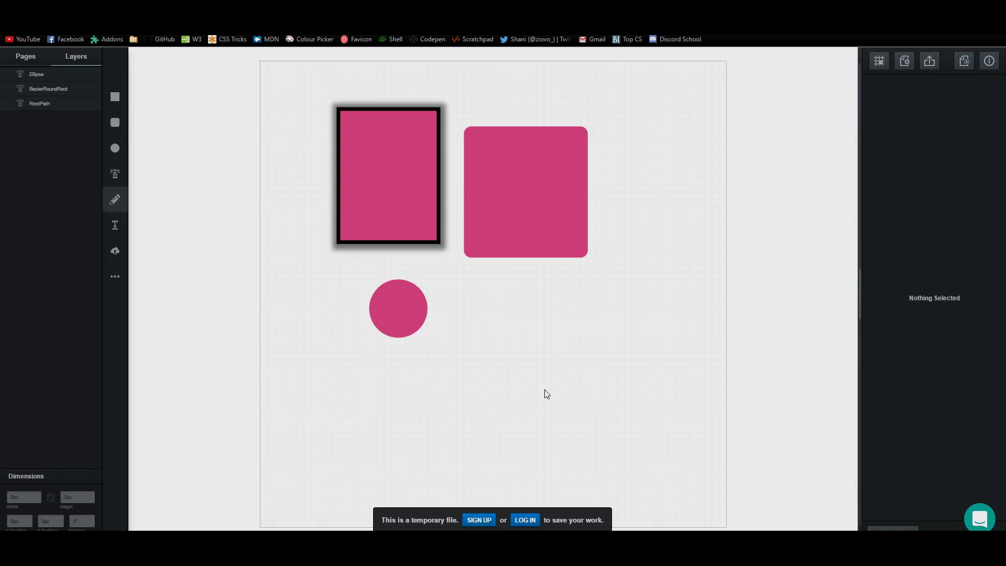
mouse_move(544, 390)
left_mouse_down()
mouse_move(517, 369)
mouse_move(518, 341)
mouse_move(540, 331)
mouse_move(553, 345)
mouse_move(581, 326)
mouse_move(586, 345)
mouse_move(545, 387)
left_mouse_up()
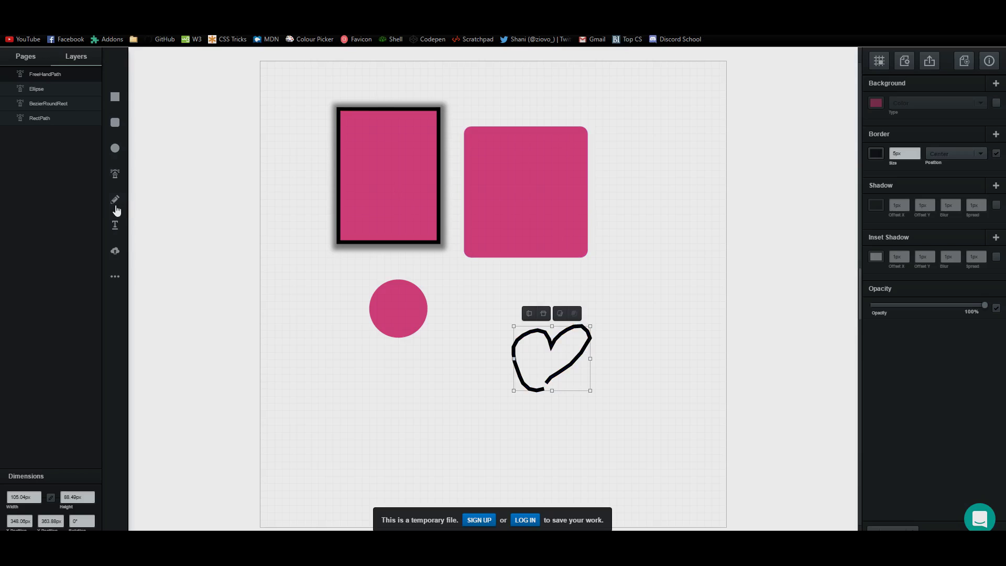
left_click(113, 178)
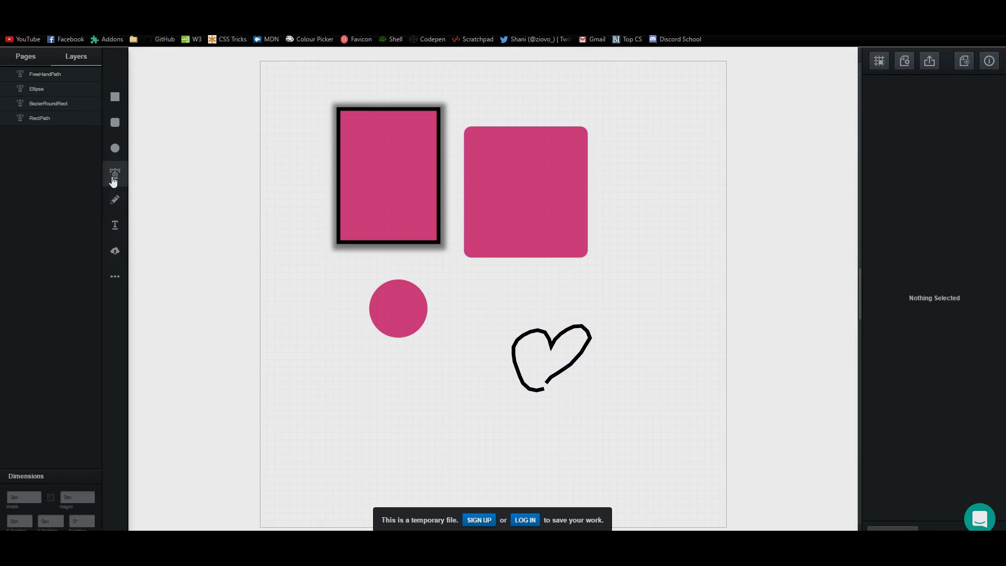
Trace a closed, curved pen path around the scribbled heart
left_click(544, 396)
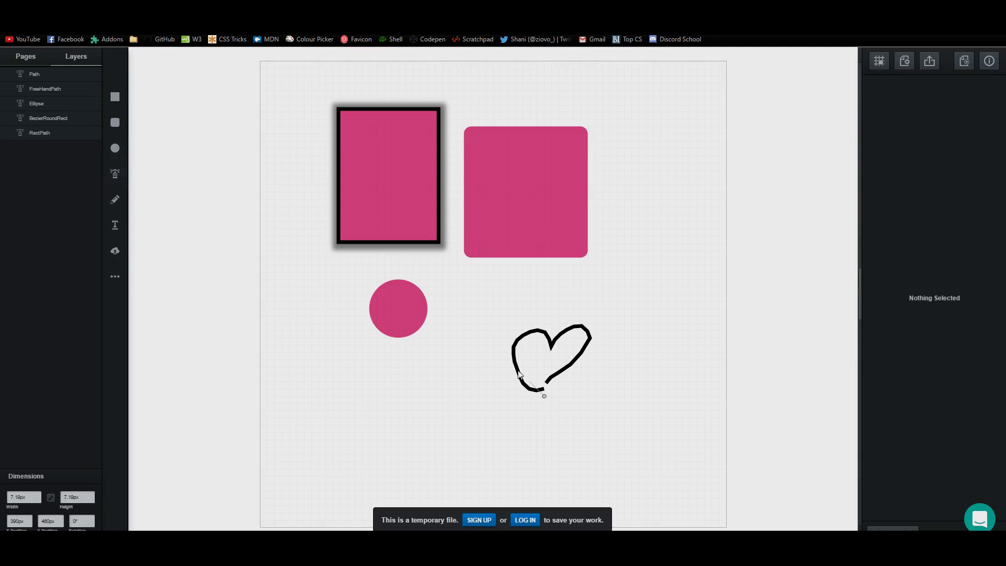
left_click_drag(505, 344, 496, 289)
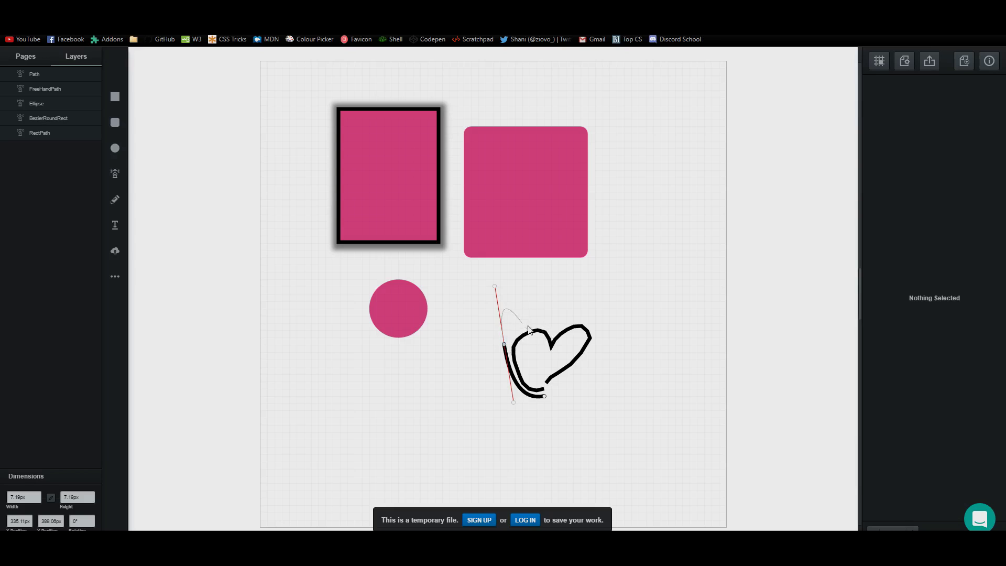
left_click(550, 321)
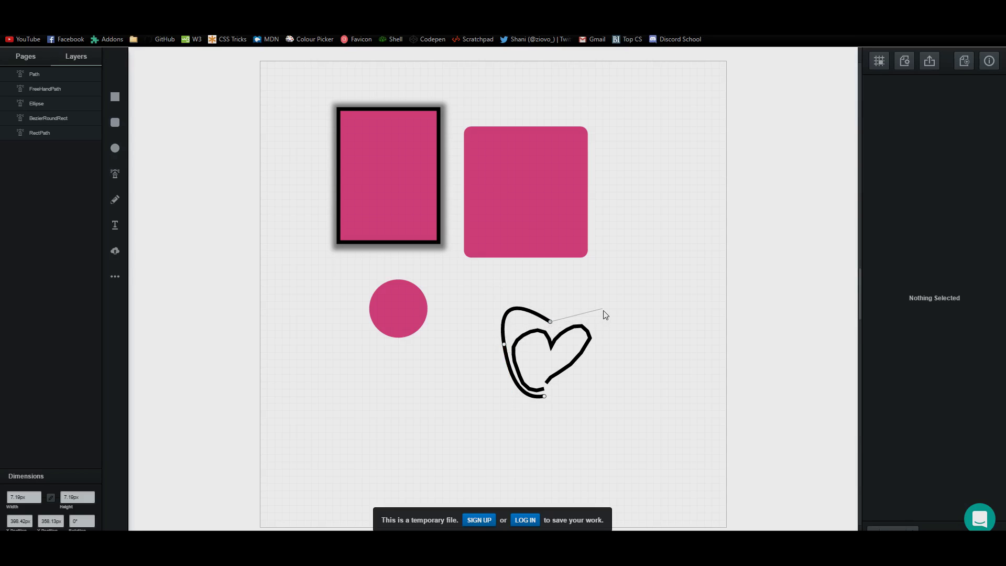
left_click_drag(601, 313, 616, 340)
left_click(545, 397)
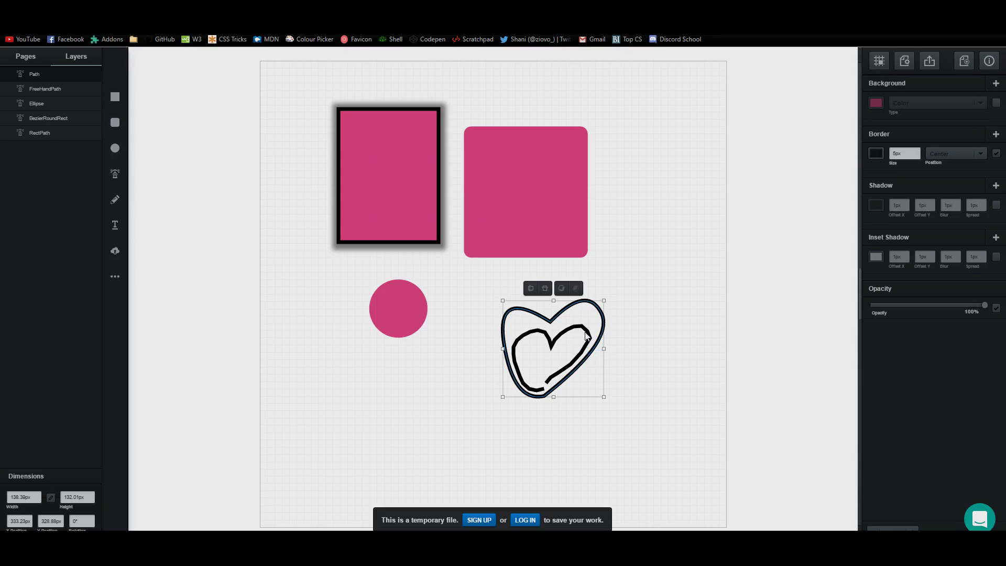
Delete the original FreeHandPath heart layer from the Layers list
left_click(43, 91)
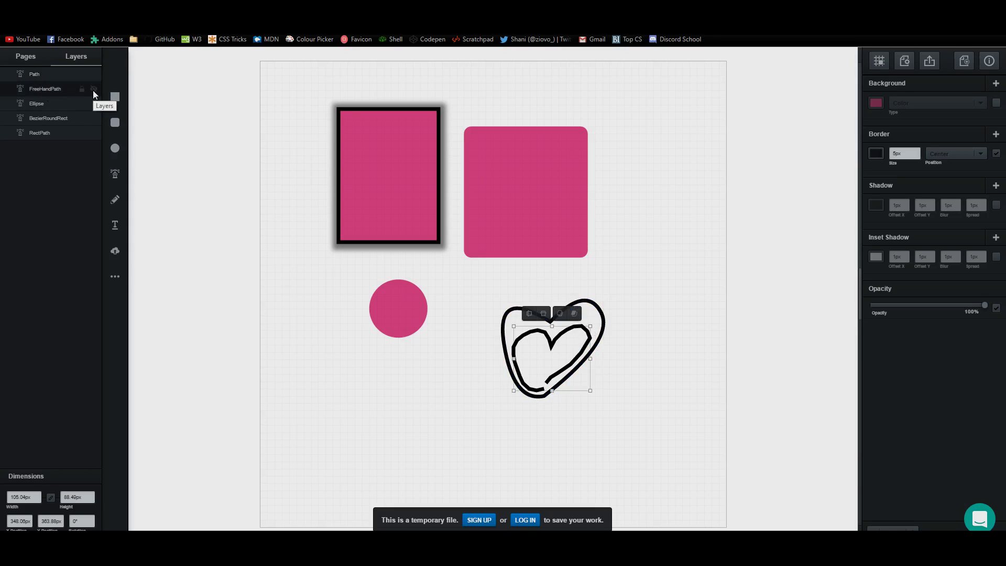
left_click(93, 90)
left_click(91, 90)
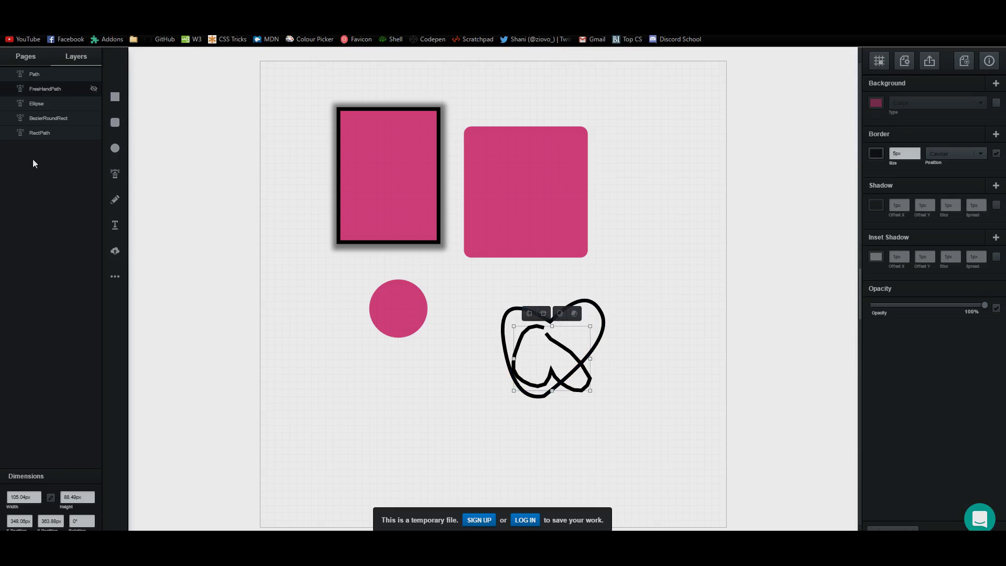
key("Delete")
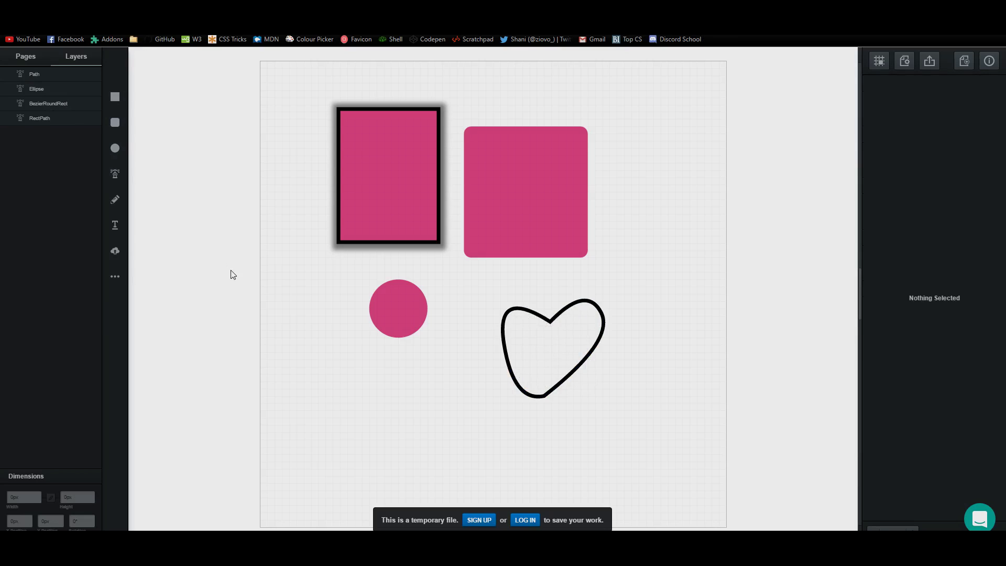
Place a text object below the circle and replace its default text with 'TEXT'
left_click(111, 230)
left_click(364, 423)
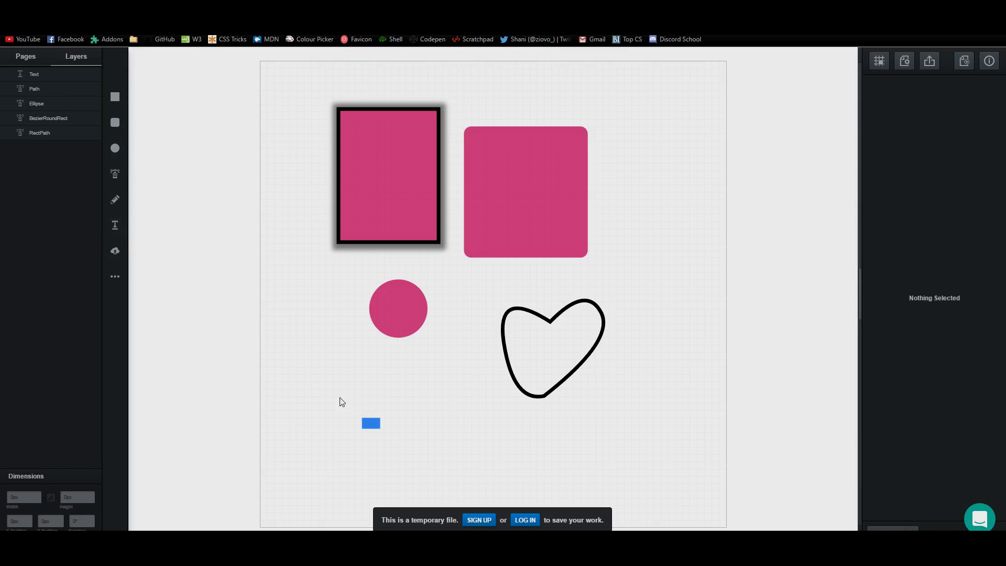
left_click(379, 424)
left_click_drag(365, 423, 412, 423)
type("TEXT")
key("Return")
key("Escape")
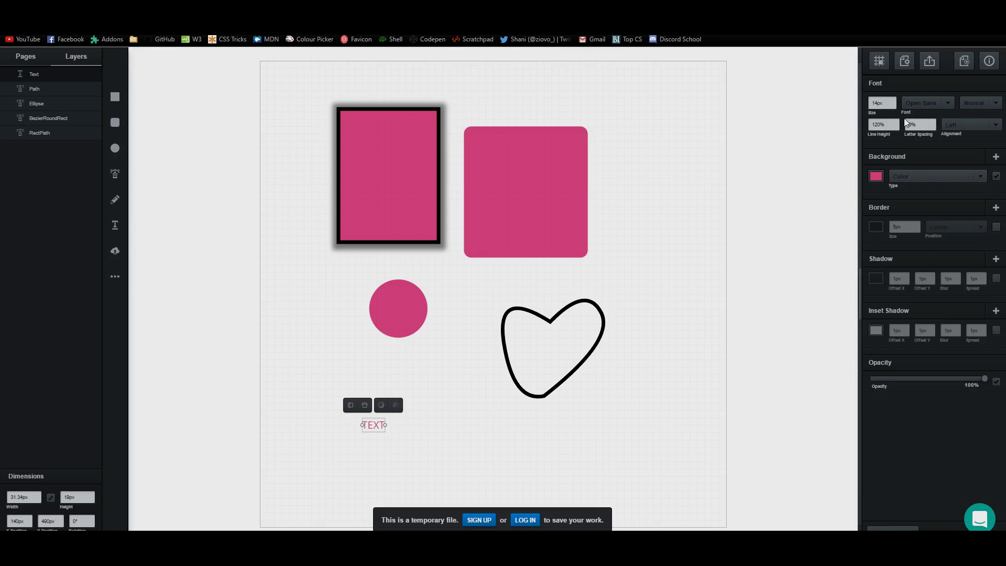
Upload P1010212.JPG and resize it to about 201 × 174 px in the bottom-right corner
left_click(115, 257)
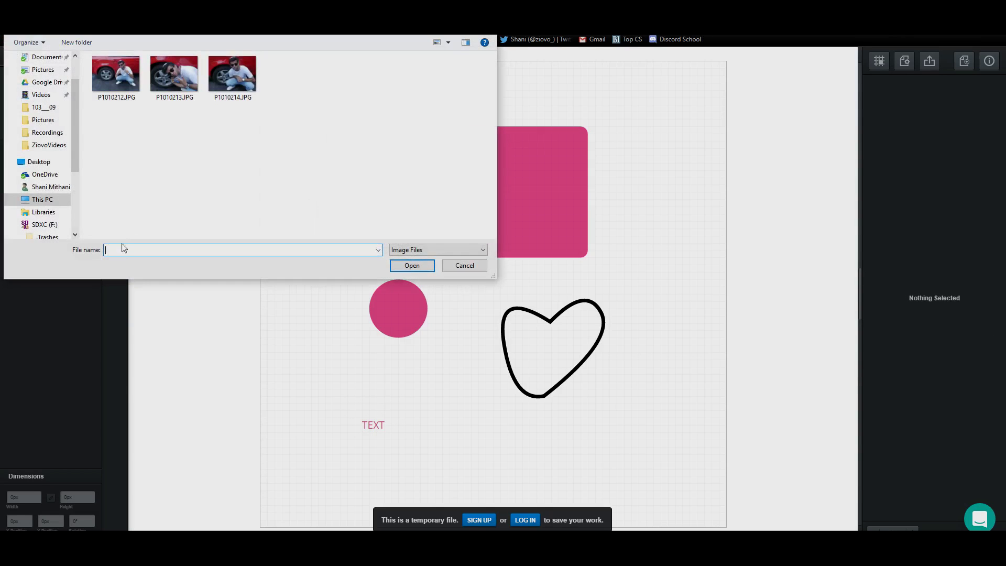
double_click(114, 79)
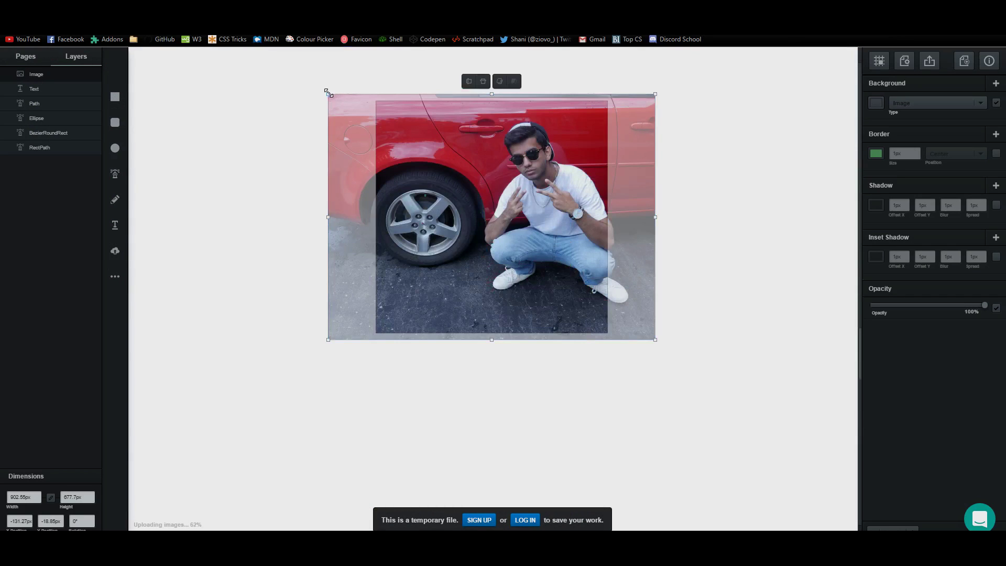
left_click_drag(328, 94, 535, 296)
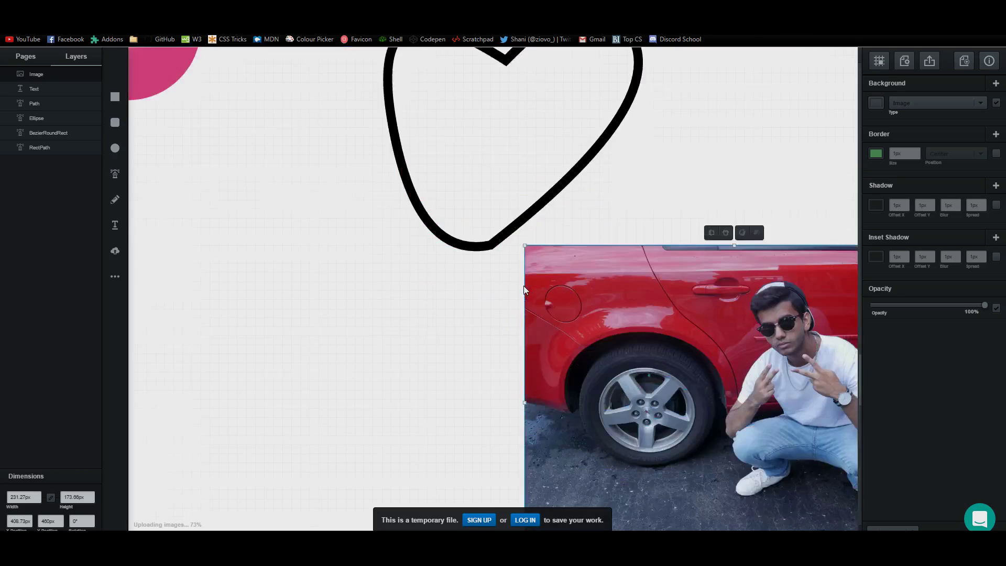
scroll(524, 287, "up", 5)
scroll(525, 292, "down", 5)
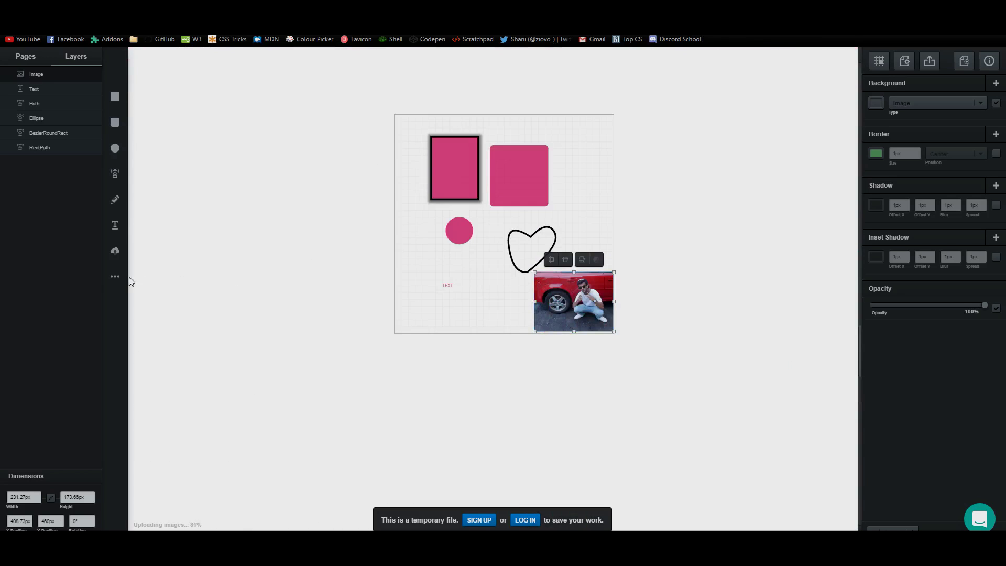
Draw a 200 × 140 px double-headed arrow from More Shapes over the TEXT label
left_click(112, 280)
scroll(175, 299, "down", 3)
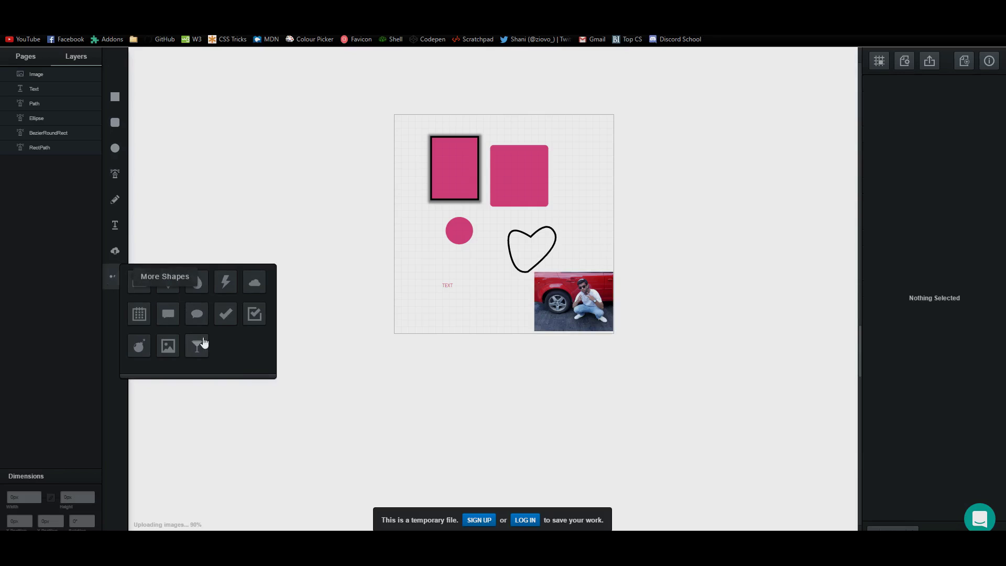
scroll(216, 323, "up", 3)
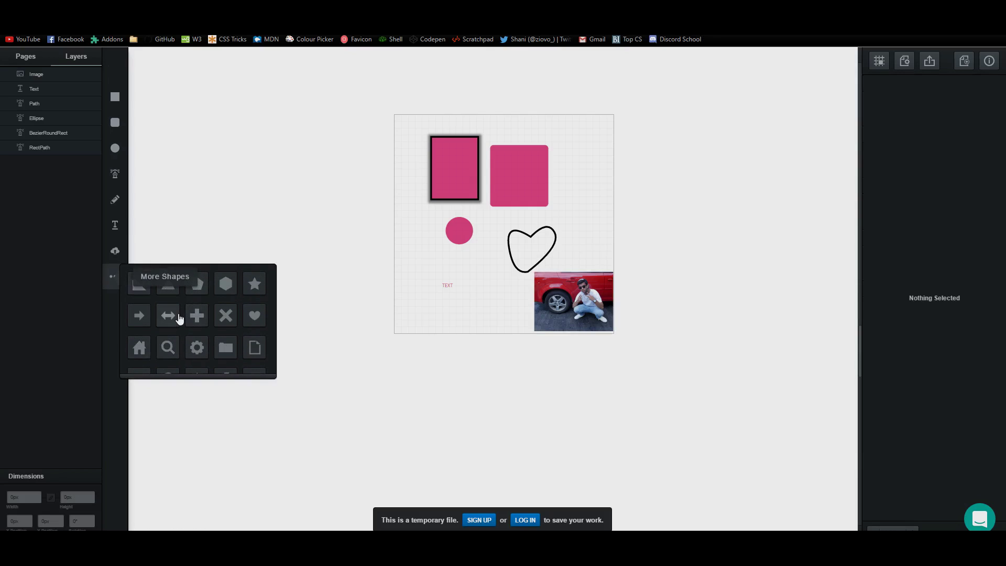
left_click_drag(409, 244, 497, 293)
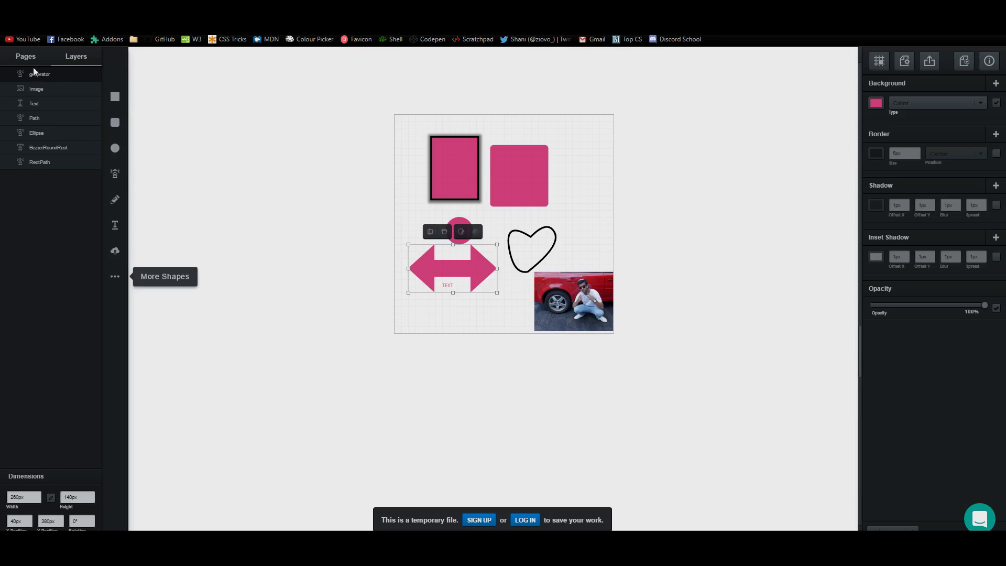
Send the pink Ellipse backward in the stacking order so it sits below BezierRoundRect
left_click(60, 131)
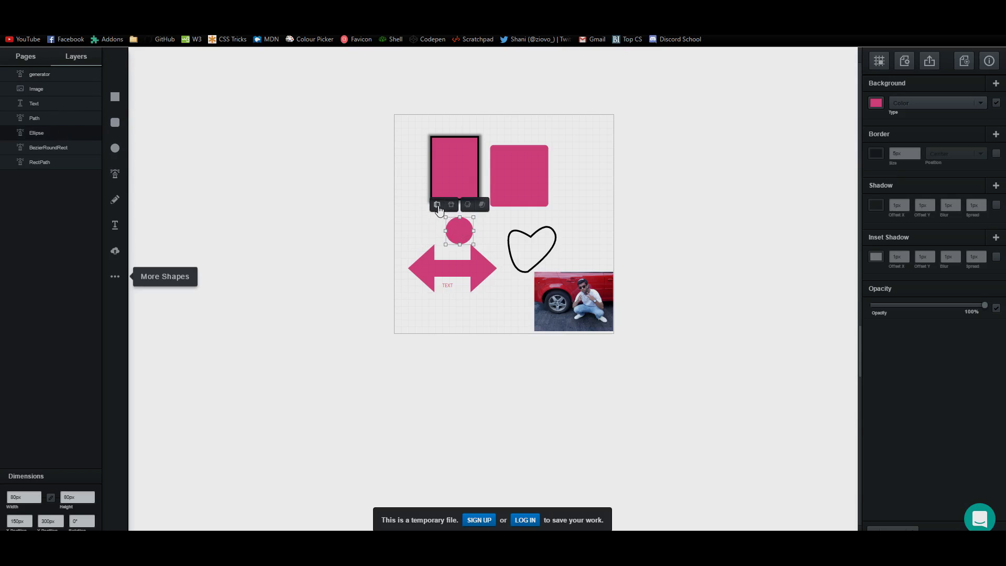
left_click(468, 205)
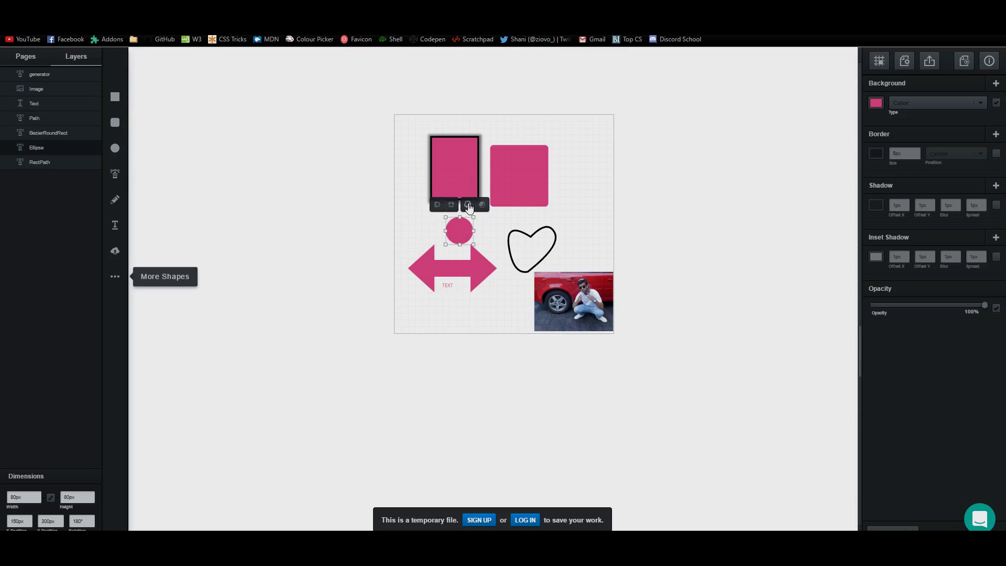
left_click(480, 205)
double_click(469, 205)
double_click(481, 205)
left_click(469, 205)
Start a new blank page and begin a pen path curving across the bottom
left_click(966, 62)
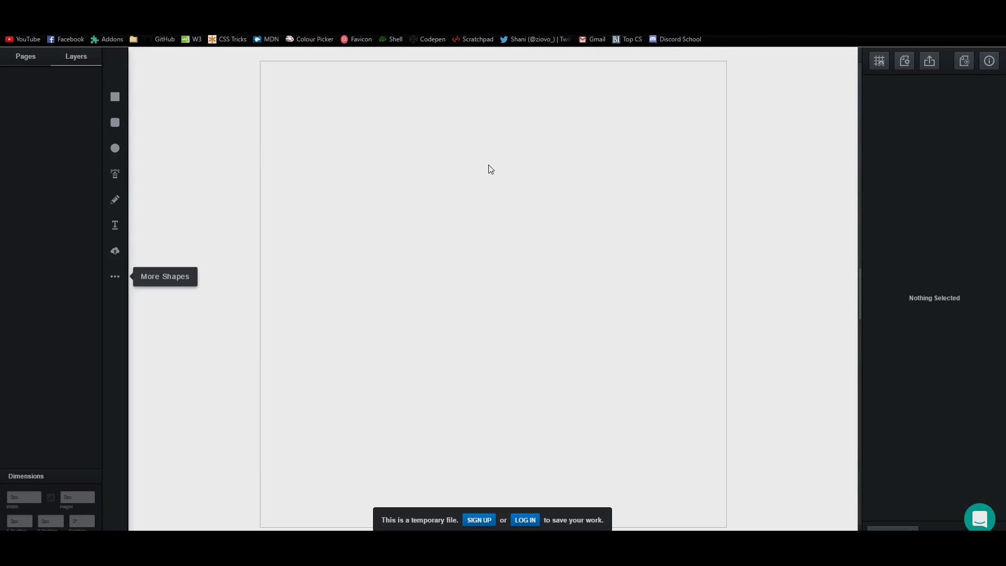
left_click(115, 174)
left_click(260, 294)
left_click(261, 405)
left_click_drag(260, 405, 538, 447)
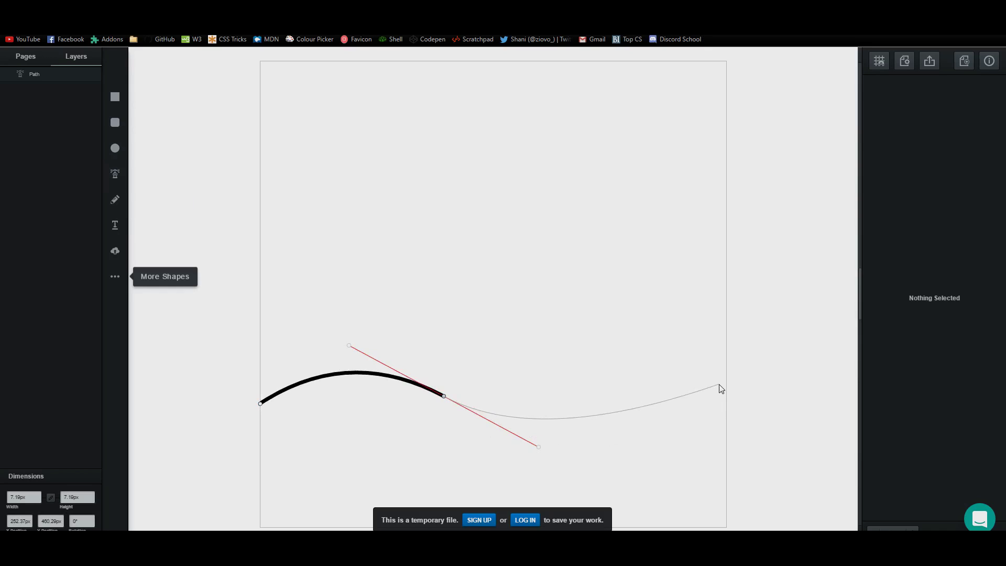
Finish and close the wavy hill path, then fill it green rgba(71,224,92,1)
left_click(601, 392)
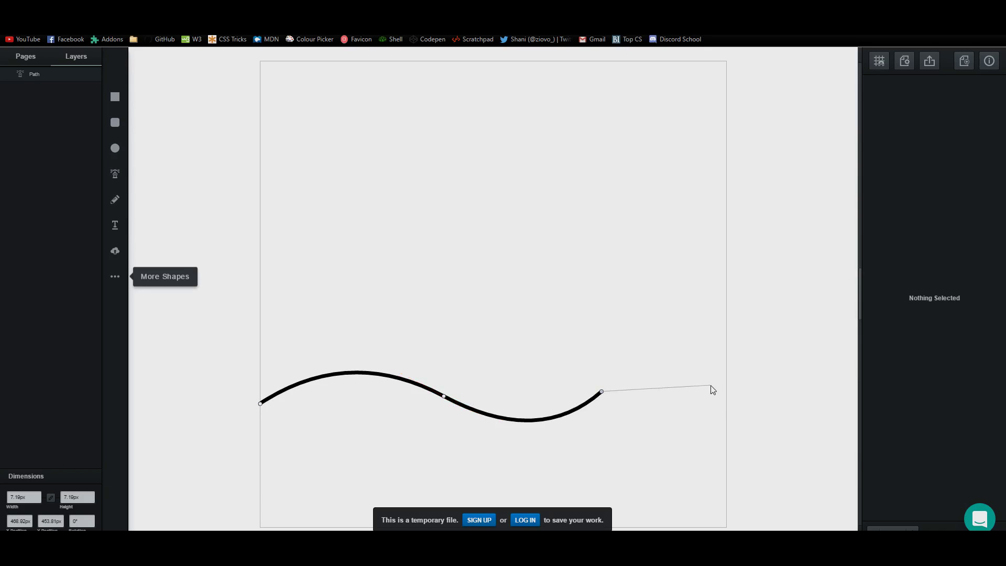
left_click_drag(727, 385, 795, 437)
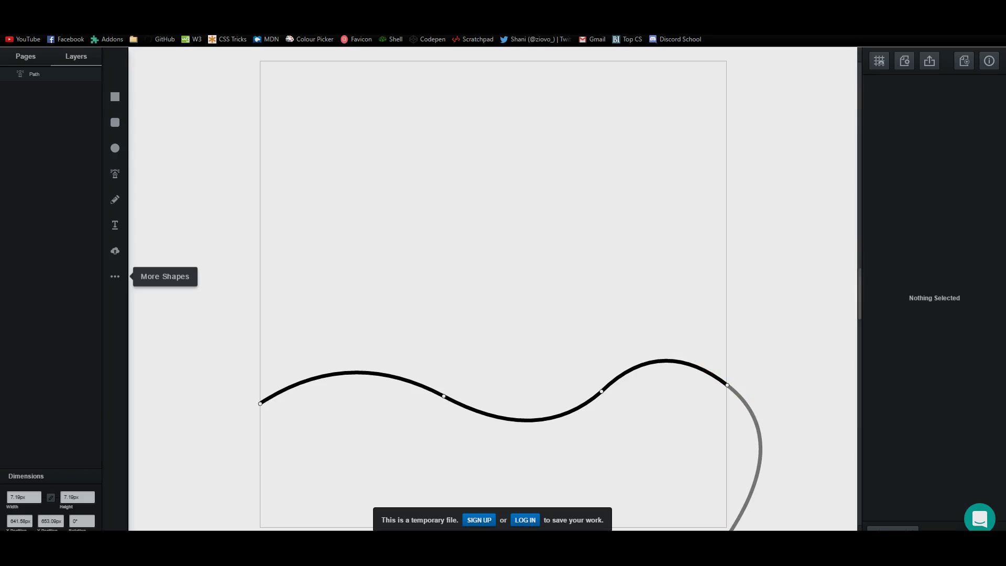
left_click(259, 404)
left_click(881, 103)
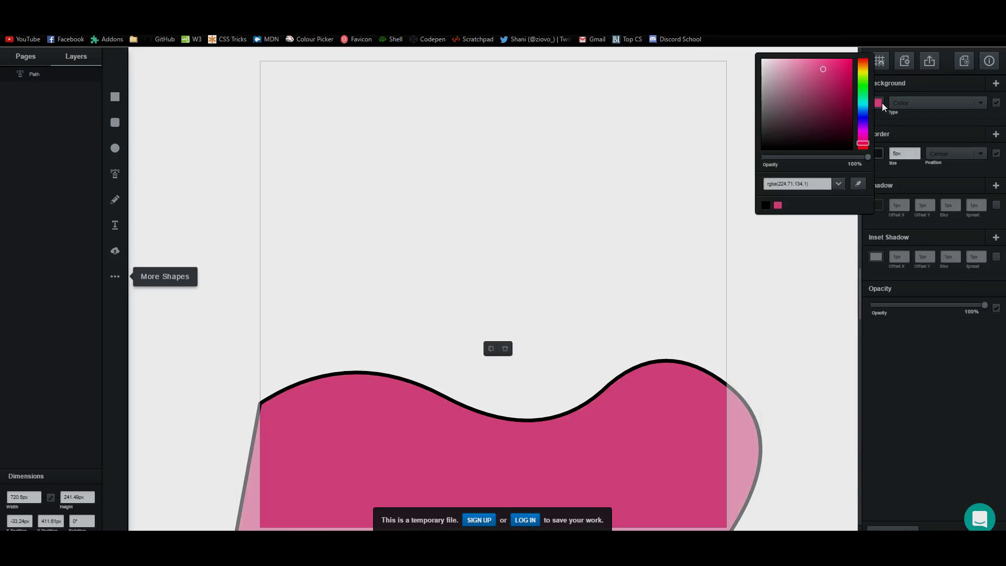
left_click(862, 87)
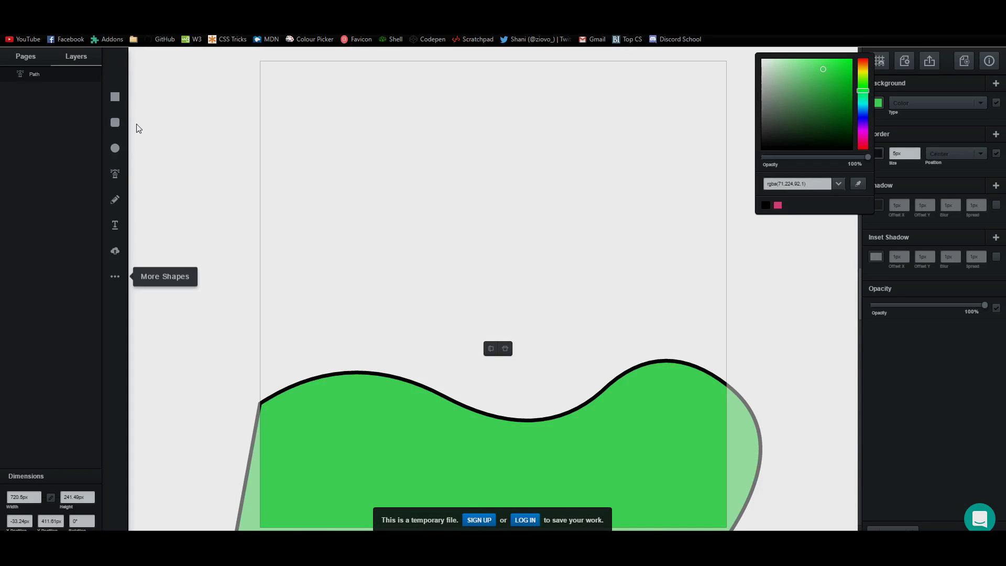
Draw a full-artboard rectangle filled sky blue rgba(71,197,224,1), with the hills in front
left_click(118, 98)
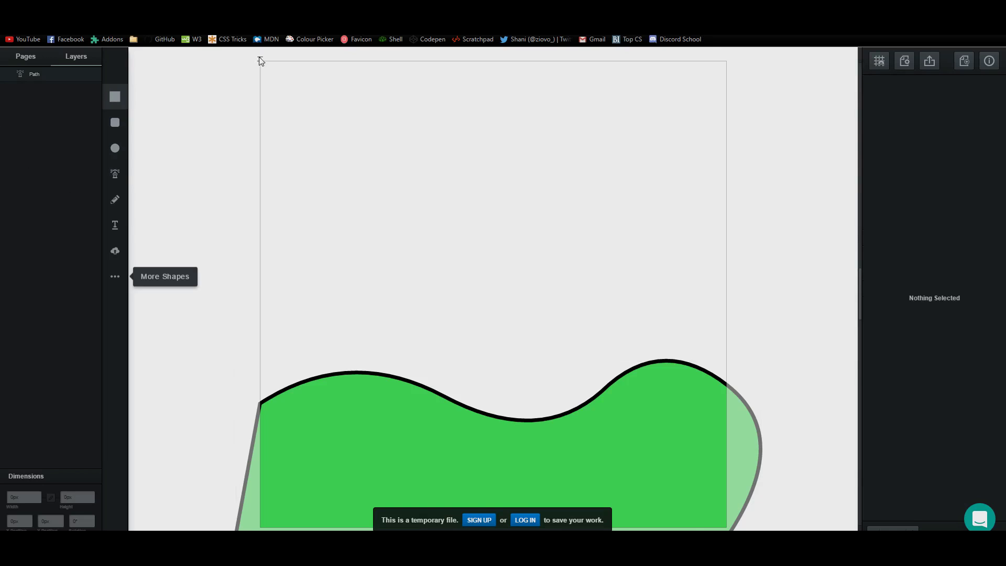
left_click_drag(260, 62, 730, 443)
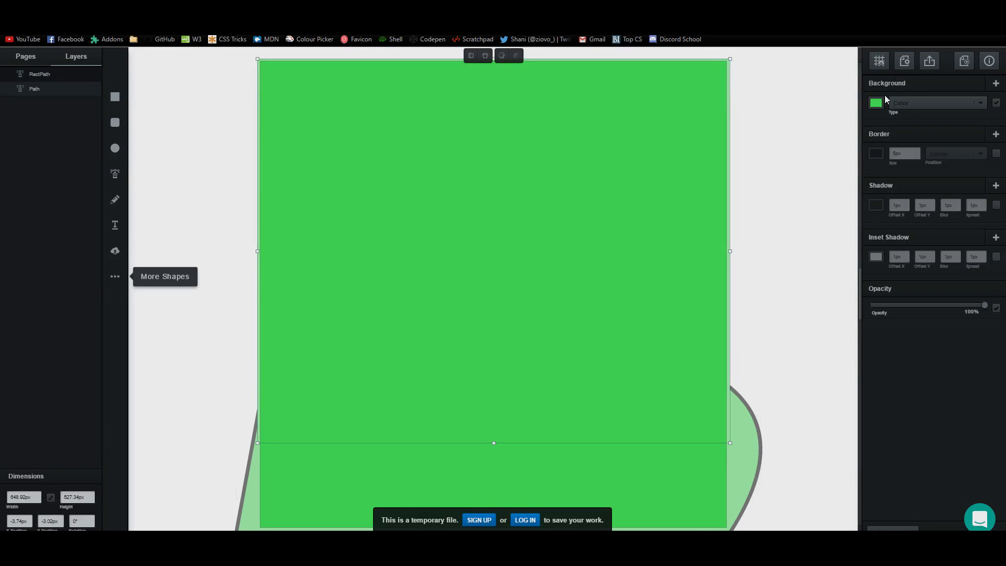
left_click(883, 99)
left_click_drag(865, 113, 861, 106)
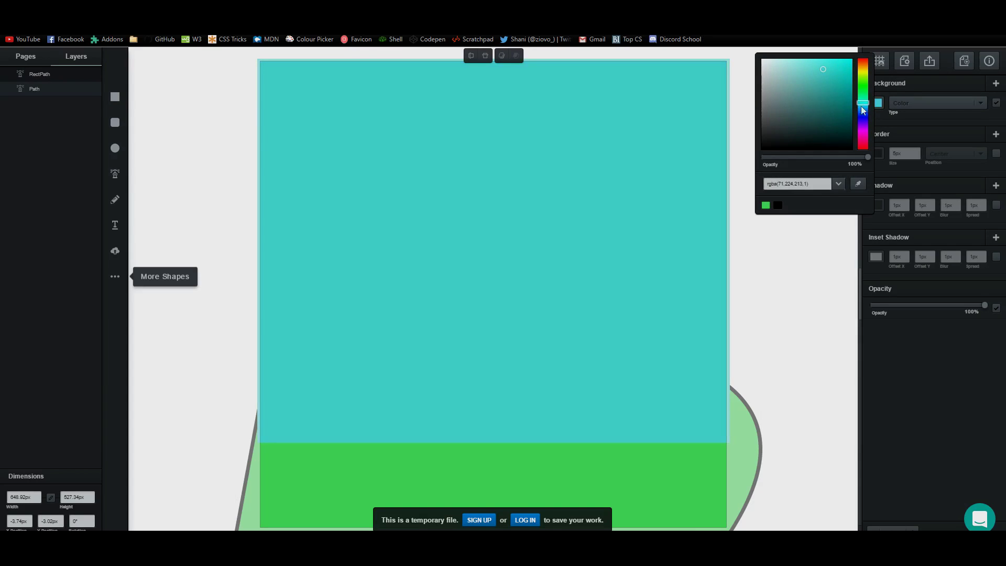
left_click(865, 106)
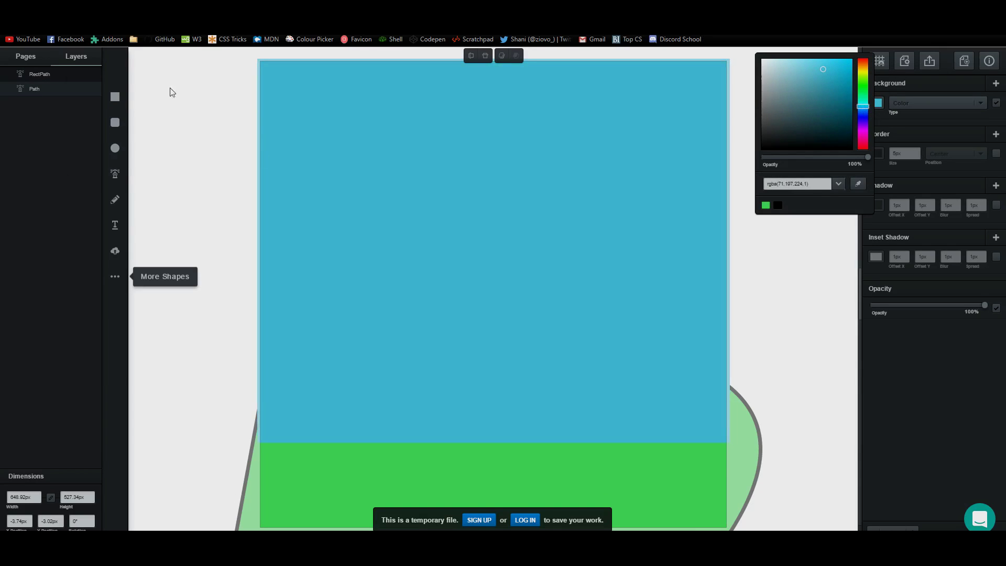
left_click(501, 55)
left_click(499, 62)
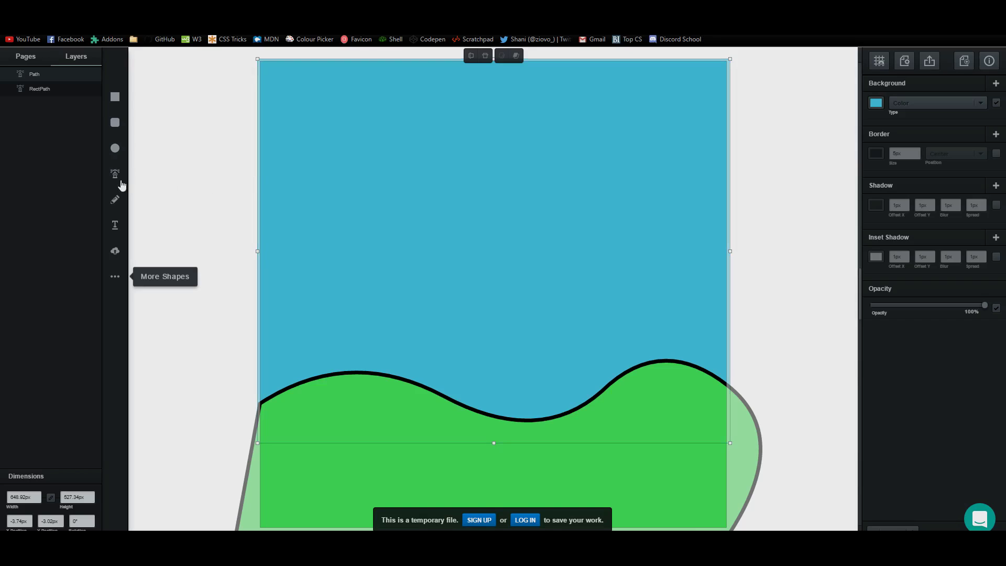
Draw the sun circle near the sky's top-left, redrawing after undoing a first attempt
left_click(118, 151)
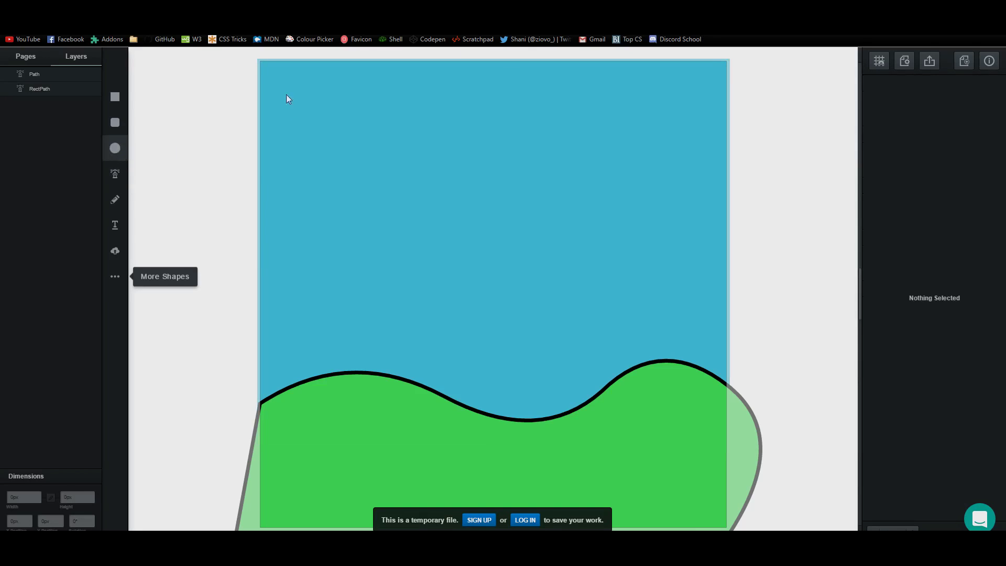
mouse_move(280, 87)
left_mouse_down()
mouse_move(369, 143)
mouse_move(368, 164)
left_mouse_up()
key("ctrl+z")
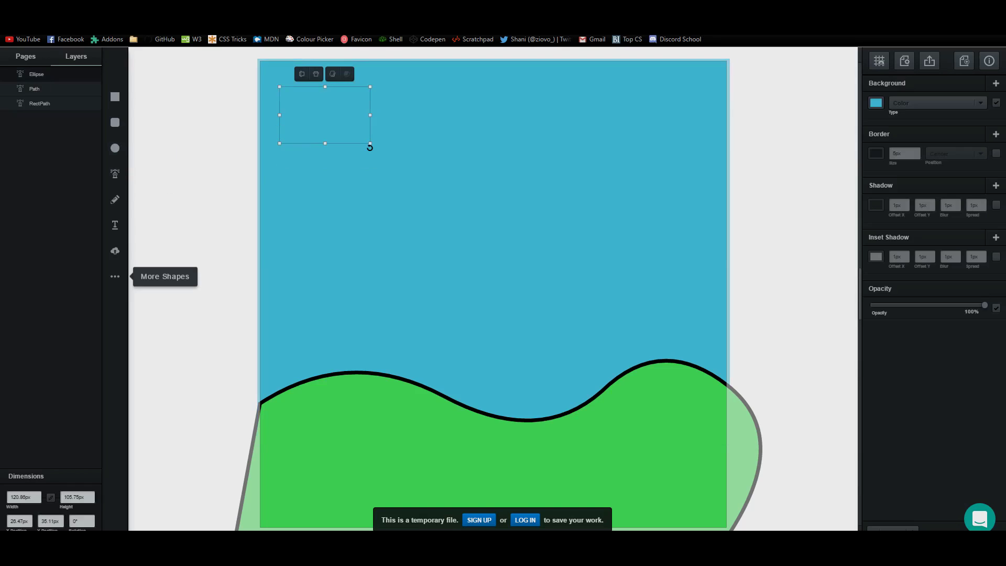
key("ctrl+z")
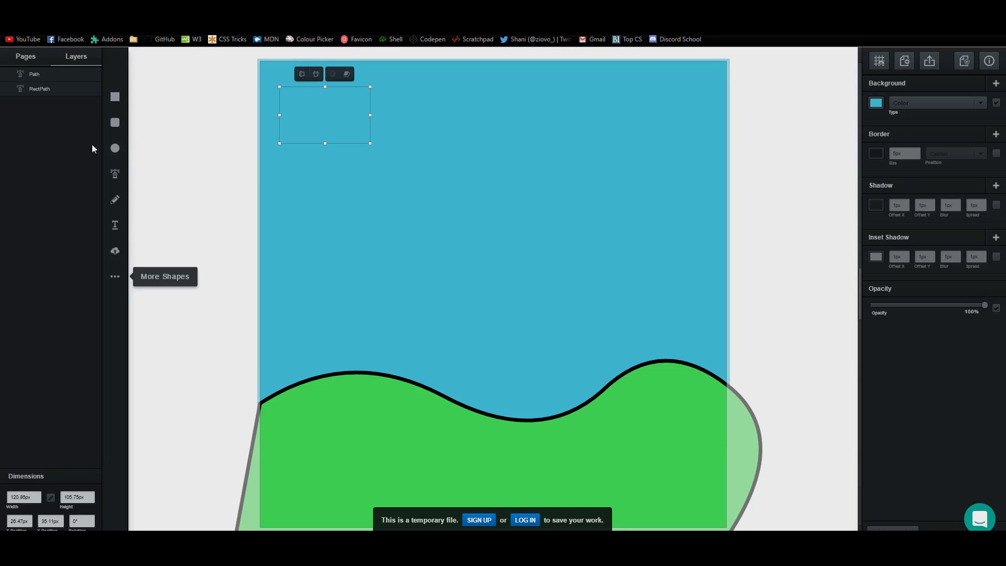
left_click(117, 151)
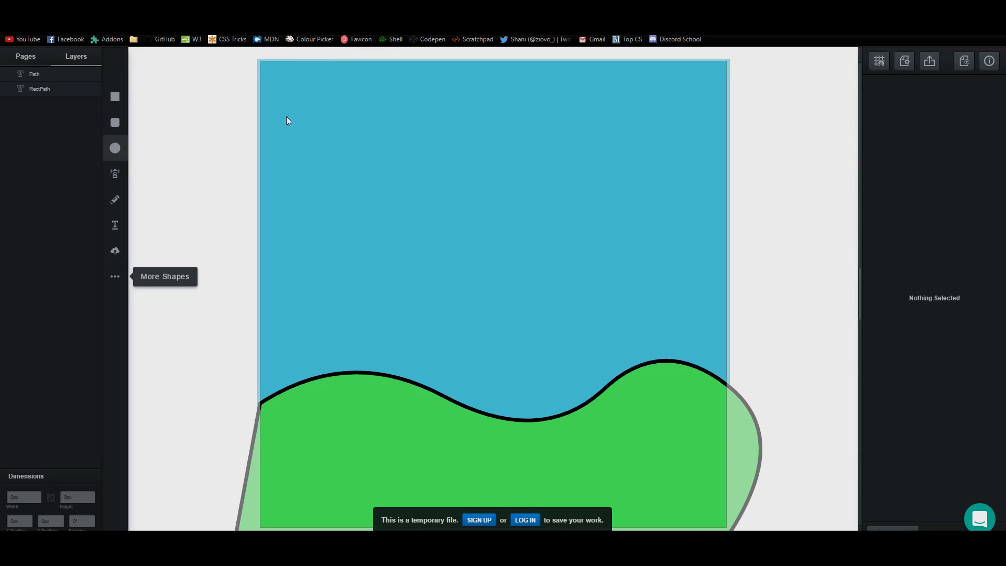
left_click_drag(283, 93, 367, 177)
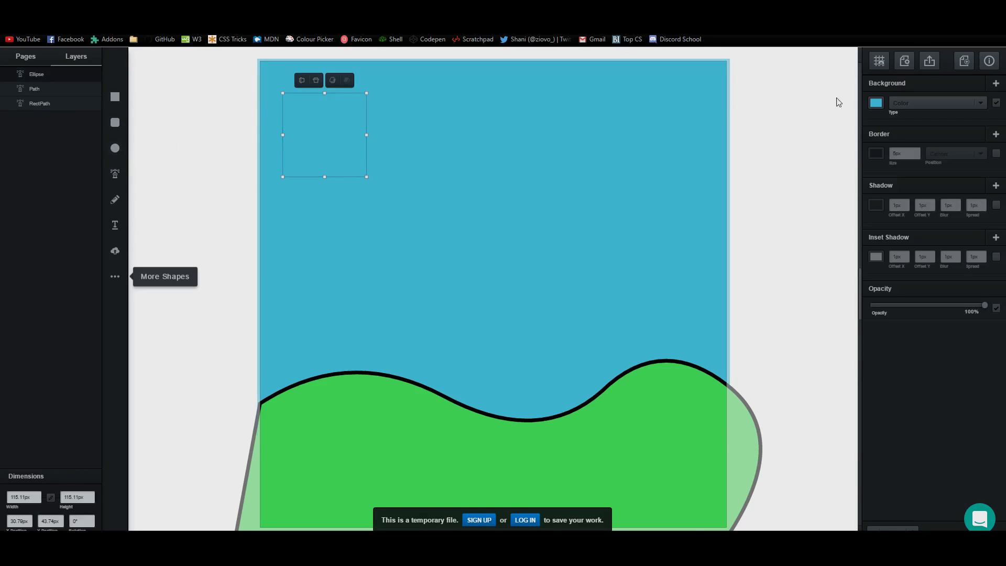
Fill the sun circle yellow and give it a 5px black border
left_click(880, 106)
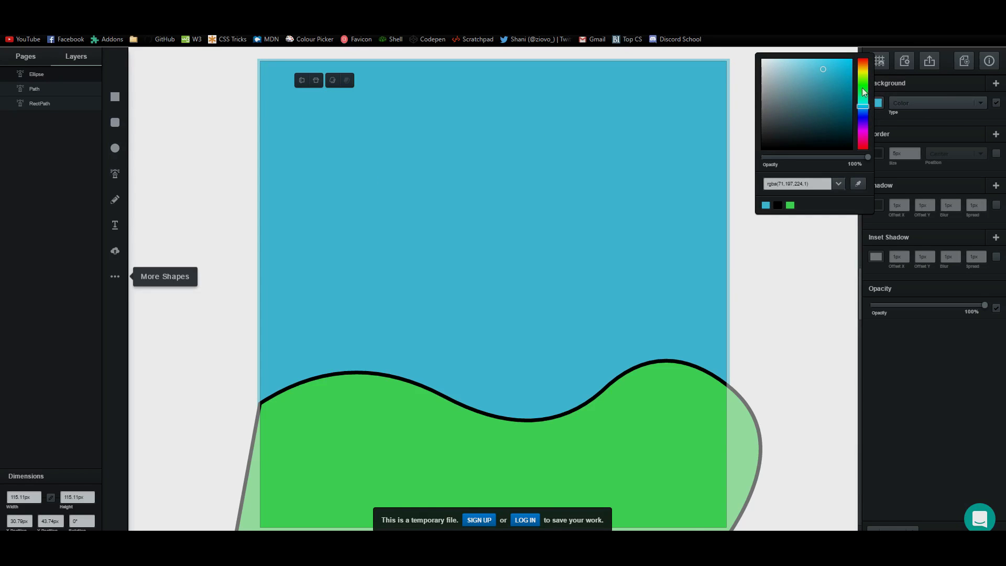
left_click_drag(863, 87, 864, 73)
left_click(921, 117)
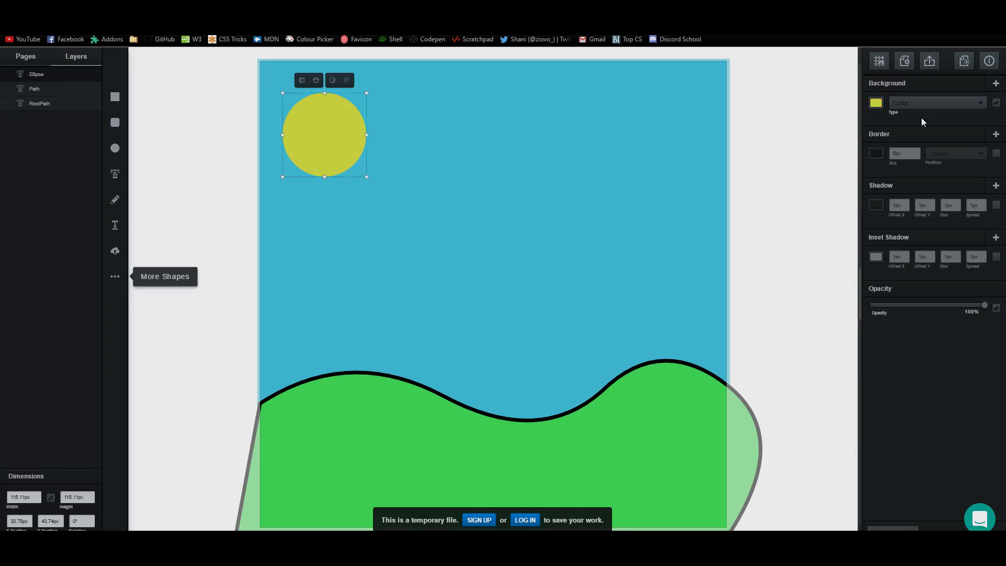
left_click(879, 153)
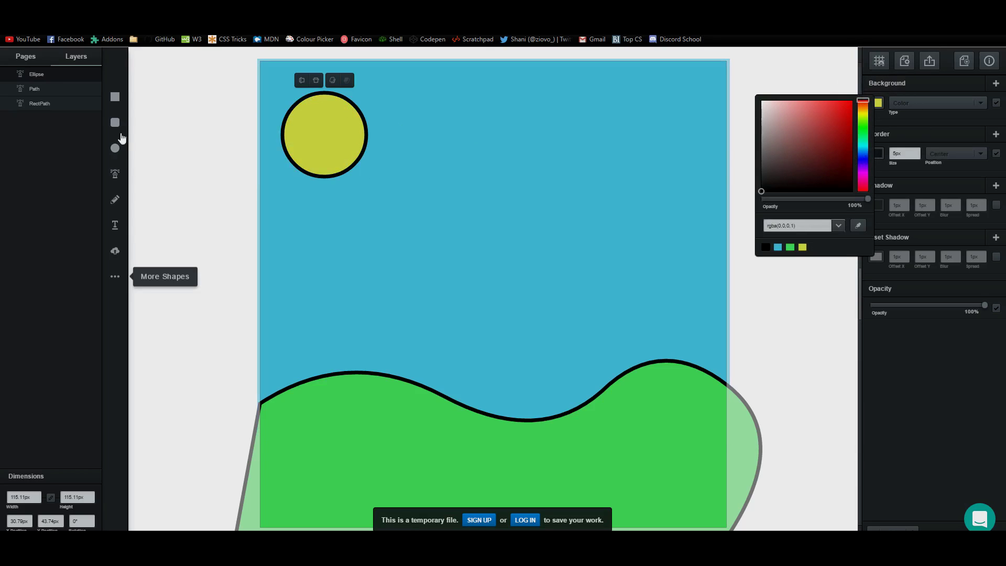
left_click(115, 200)
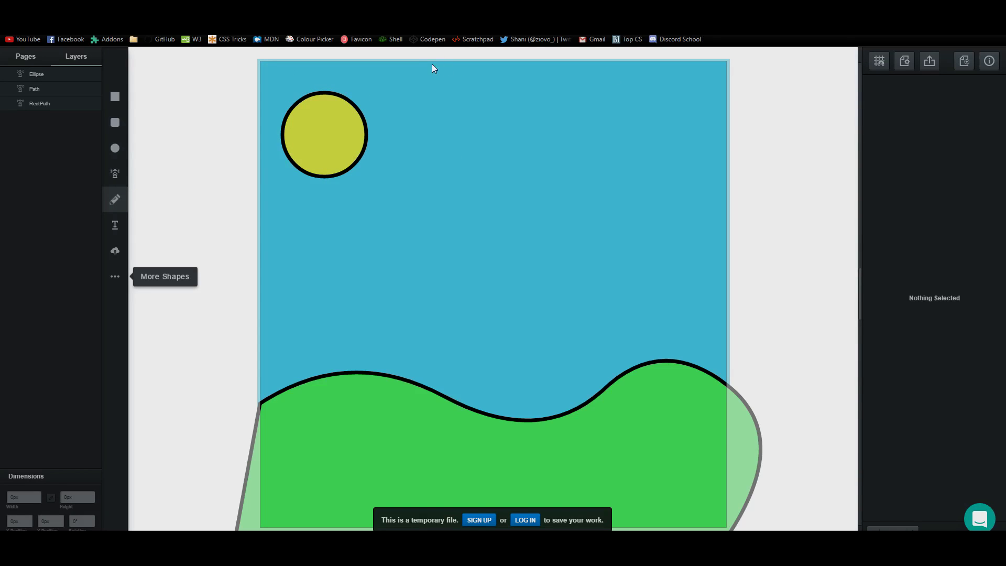
Trace a closed freehand cloud right of the sun and fill it white rgba(255,255,255,1)
left_click(401, 123)
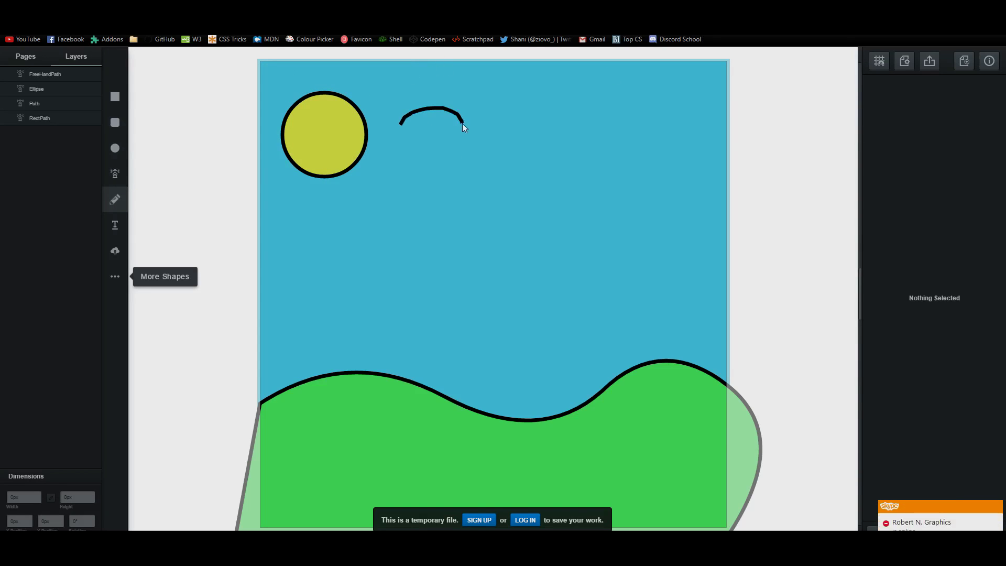
mouse_move(552, 131)
left_mouse_down()
mouse_move(639, 111)
mouse_move(653, 140)
mouse_move(647, 217)
left_mouse_up()
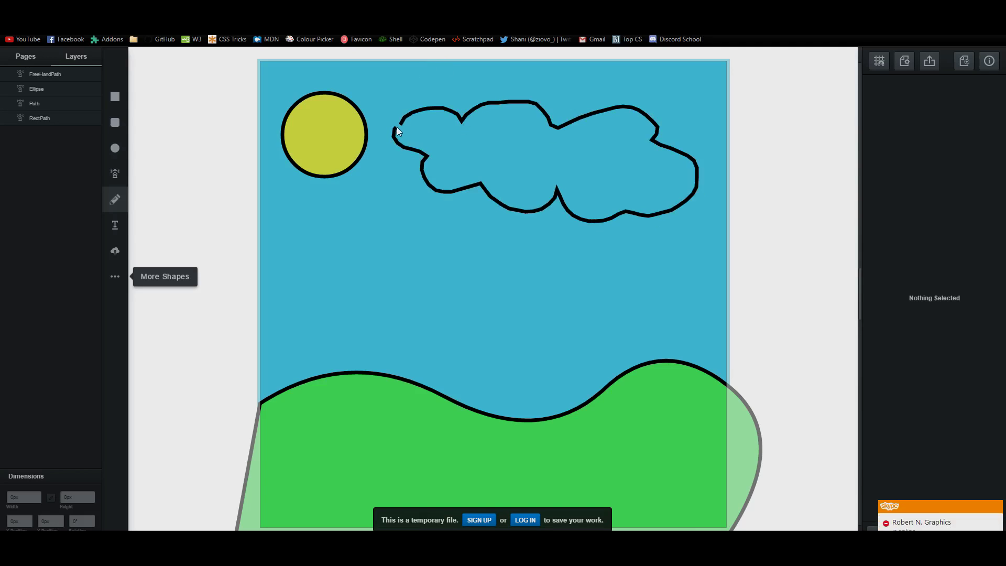
left_click_drag(397, 127, 401, 123)
left_click(879, 103)
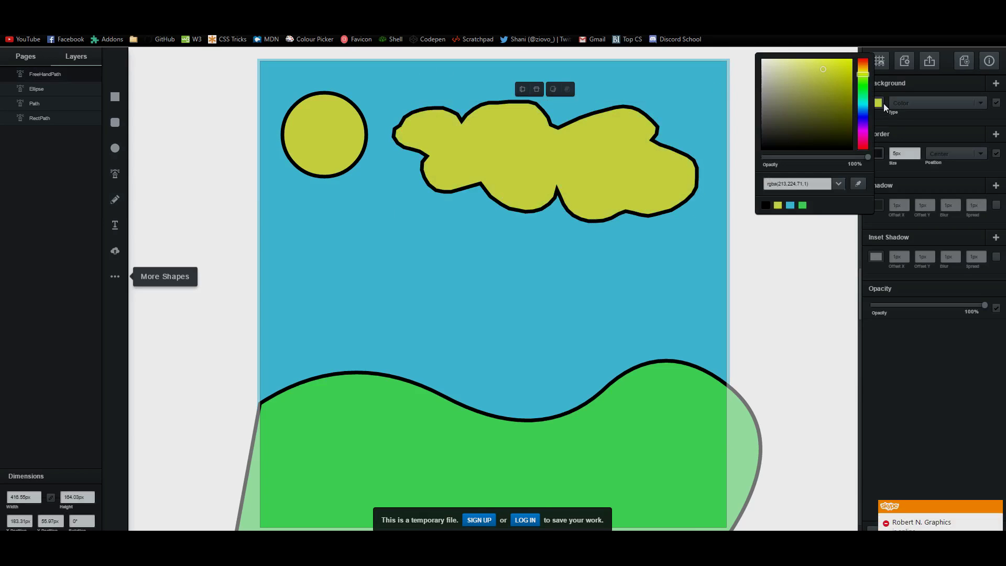
left_click(862, 90)
left_click(763, 59)
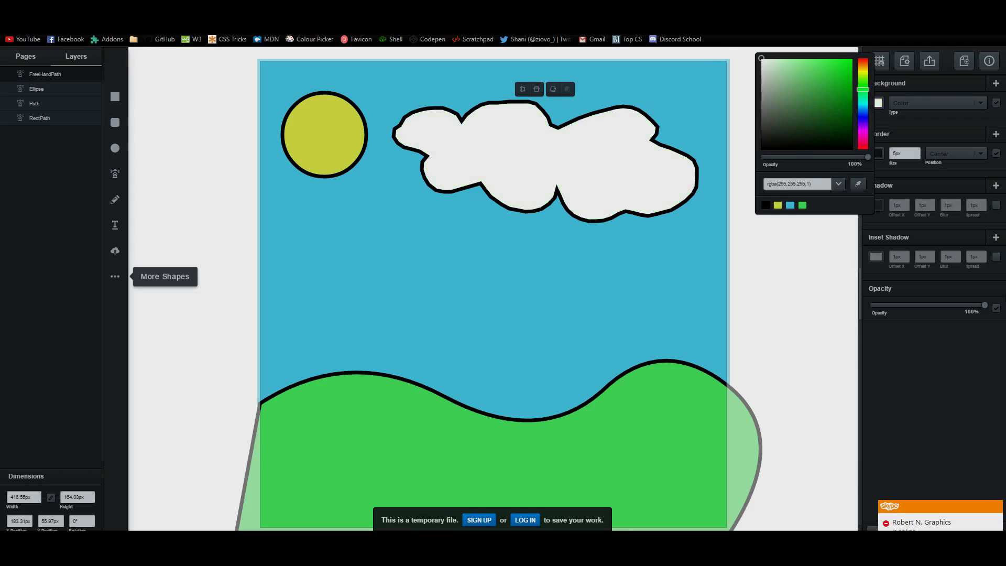
Add a text object reading 'MY PICTURE!' in the middle of the sky
left_click(115, 225)
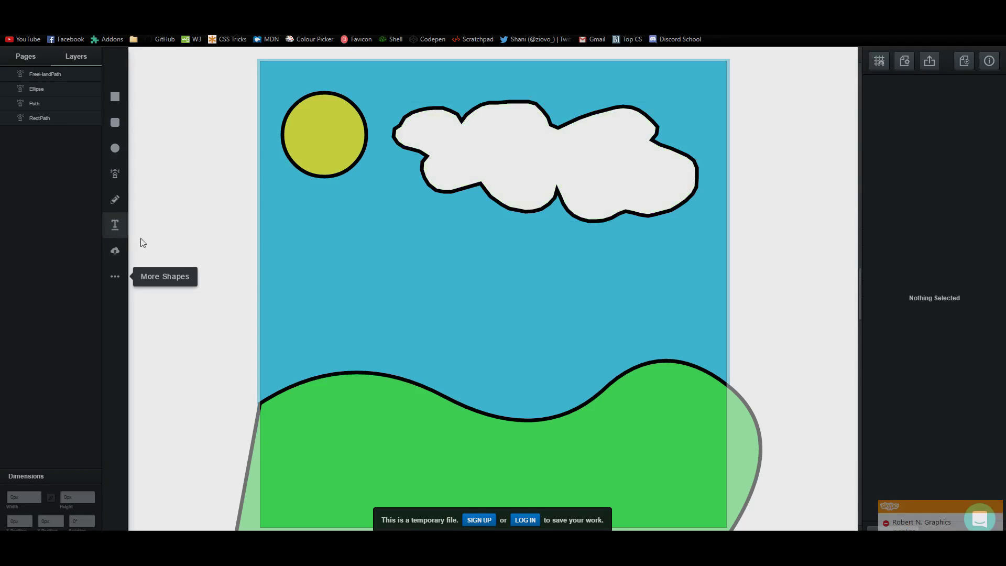
left_click(414, 317)
type("MY PICTURE!")
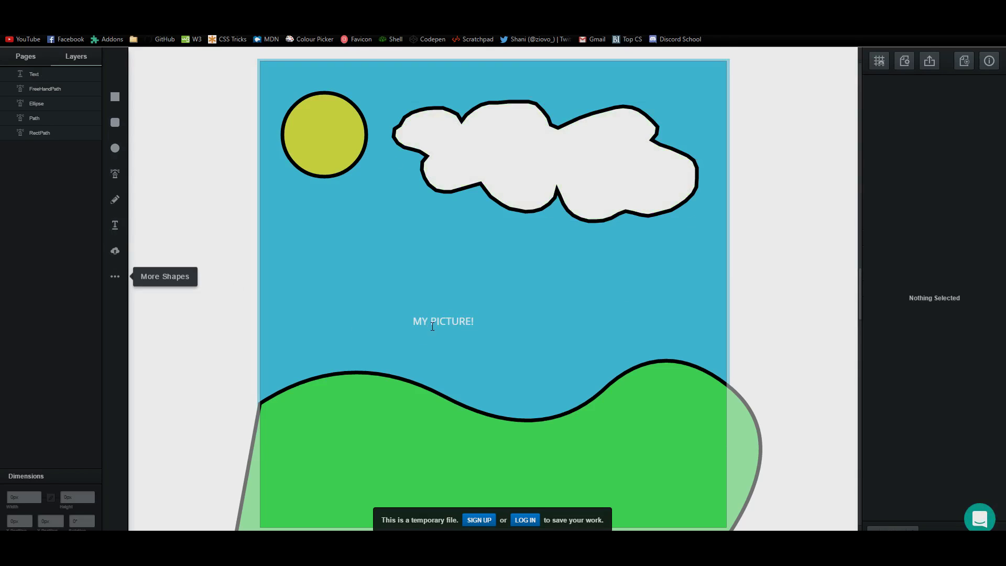
left_click(623, 300)
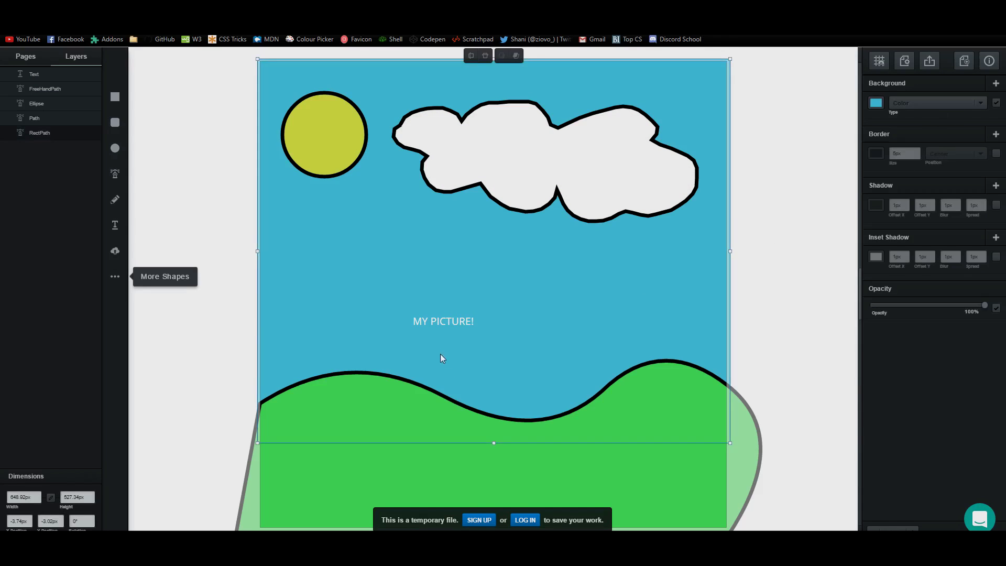
left_click(433, 321)
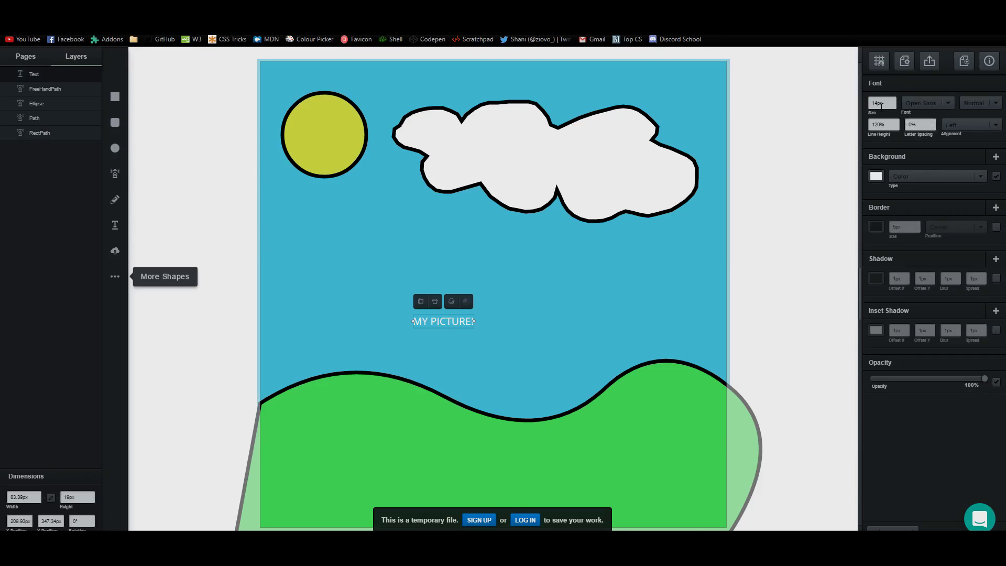
Set the text's font size to 72px and move it to the centre of the sky
left_click(865, 105)
key("ctrl+z")
double_click(875, 103)
type("72")
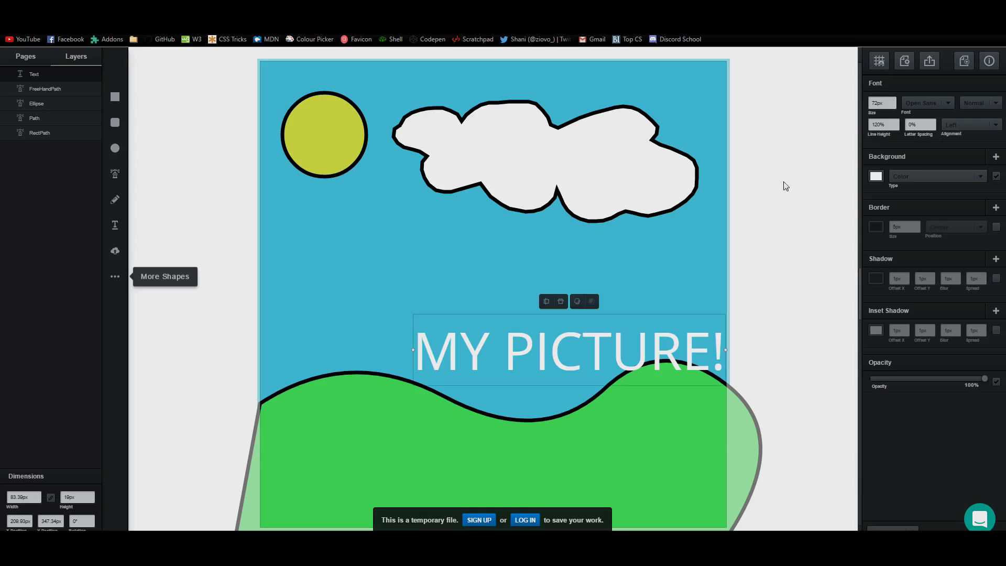
left_click_drag(462, 359, 393, 302)
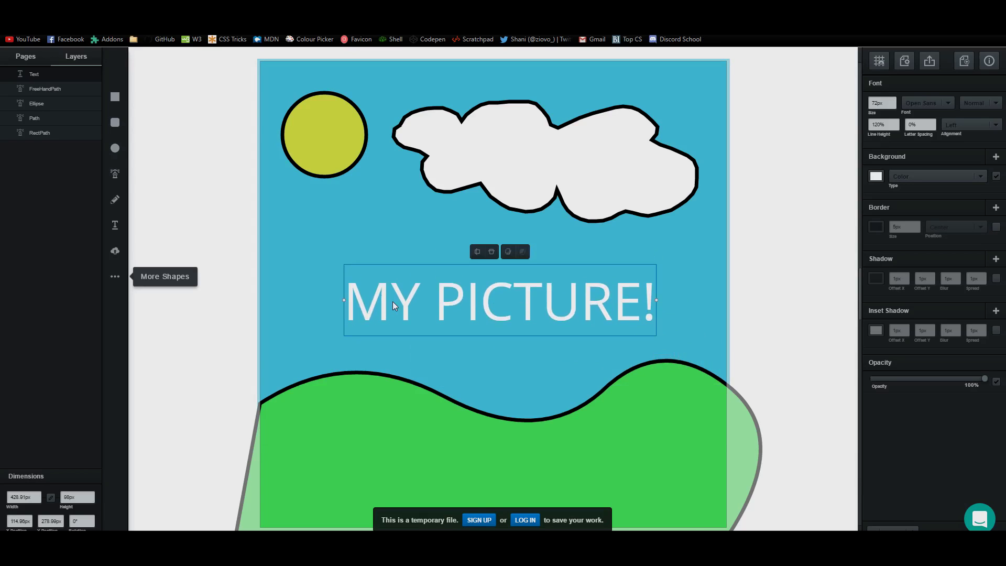